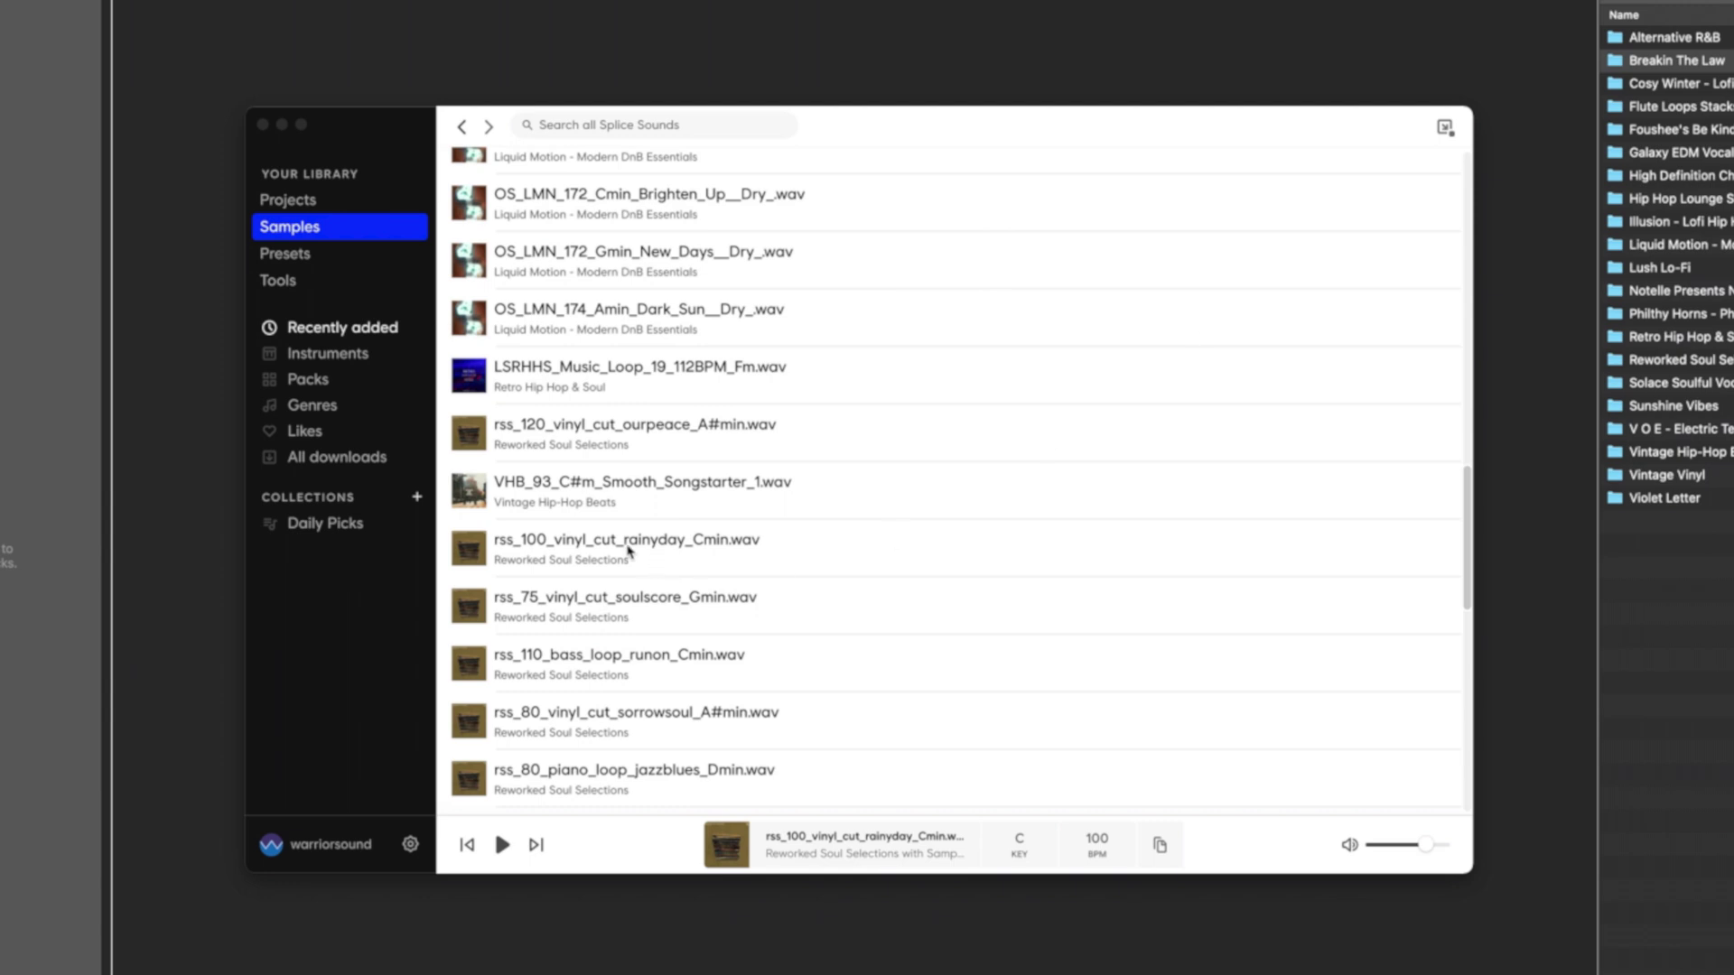
- Preview the rss_100_vinyl_cut_rainyday_Cmin.wav loop (C, 100 BPM) in Splice's Samples list
click(502, 846)
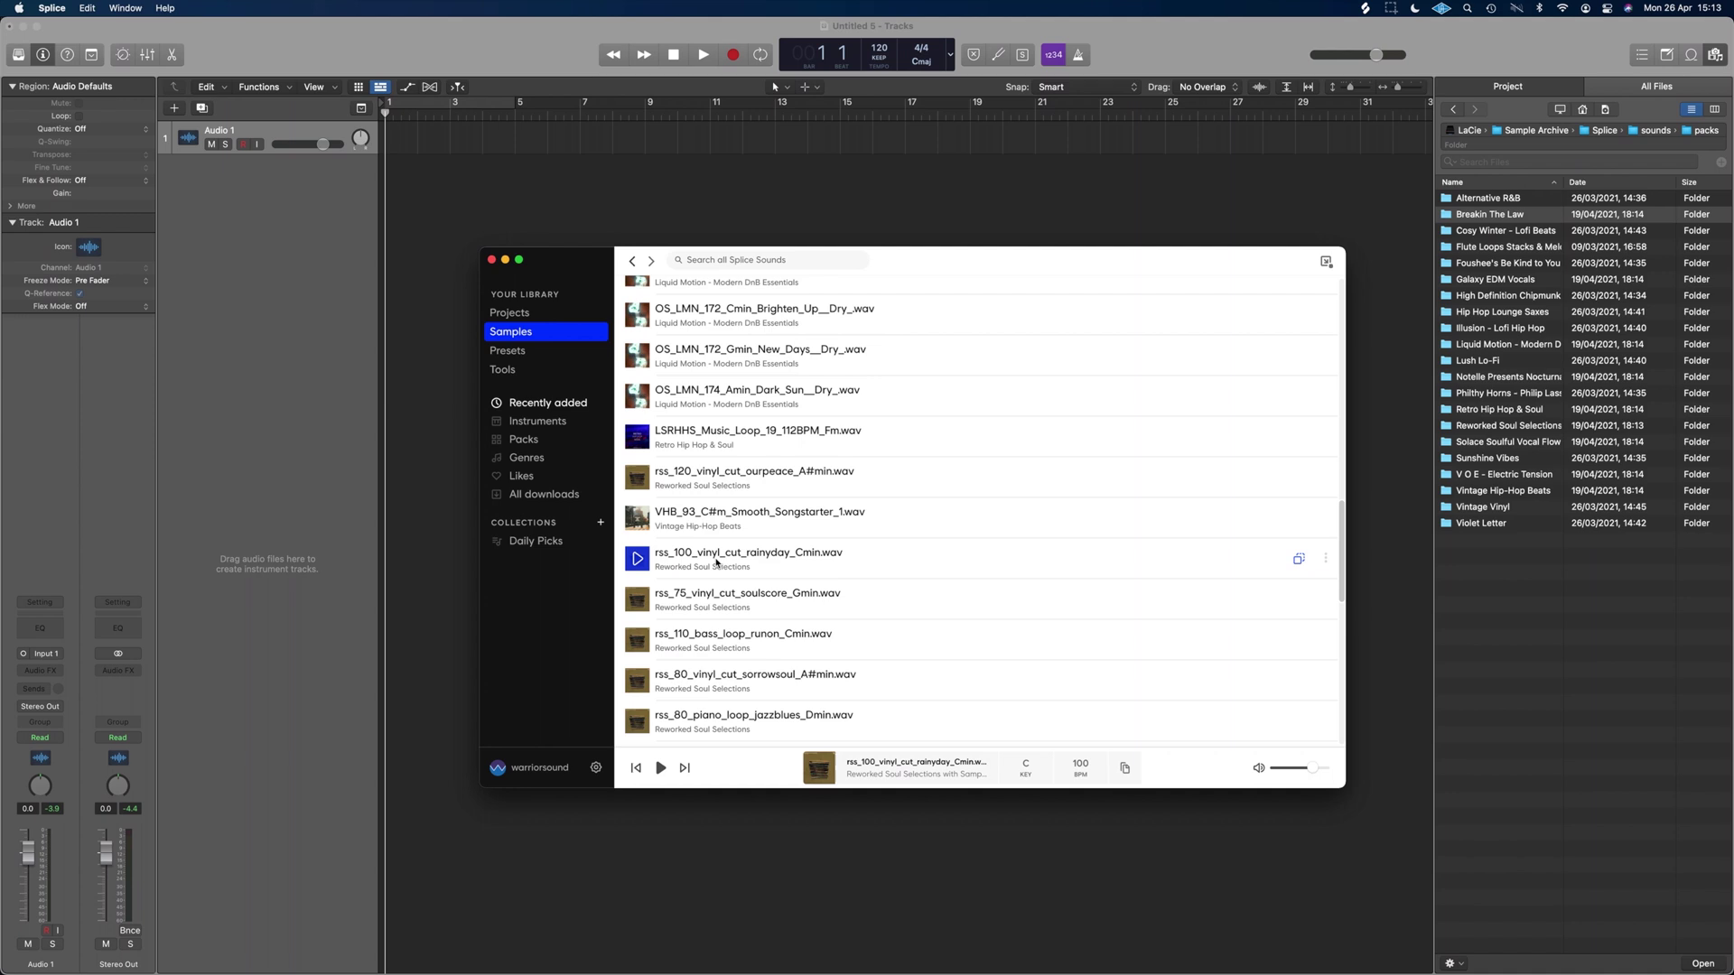
- Drop the rainyday sample onto Audio 1, set the tempo to 88 BPM, show global tracks and play
drag(716, 558, 389, 136)
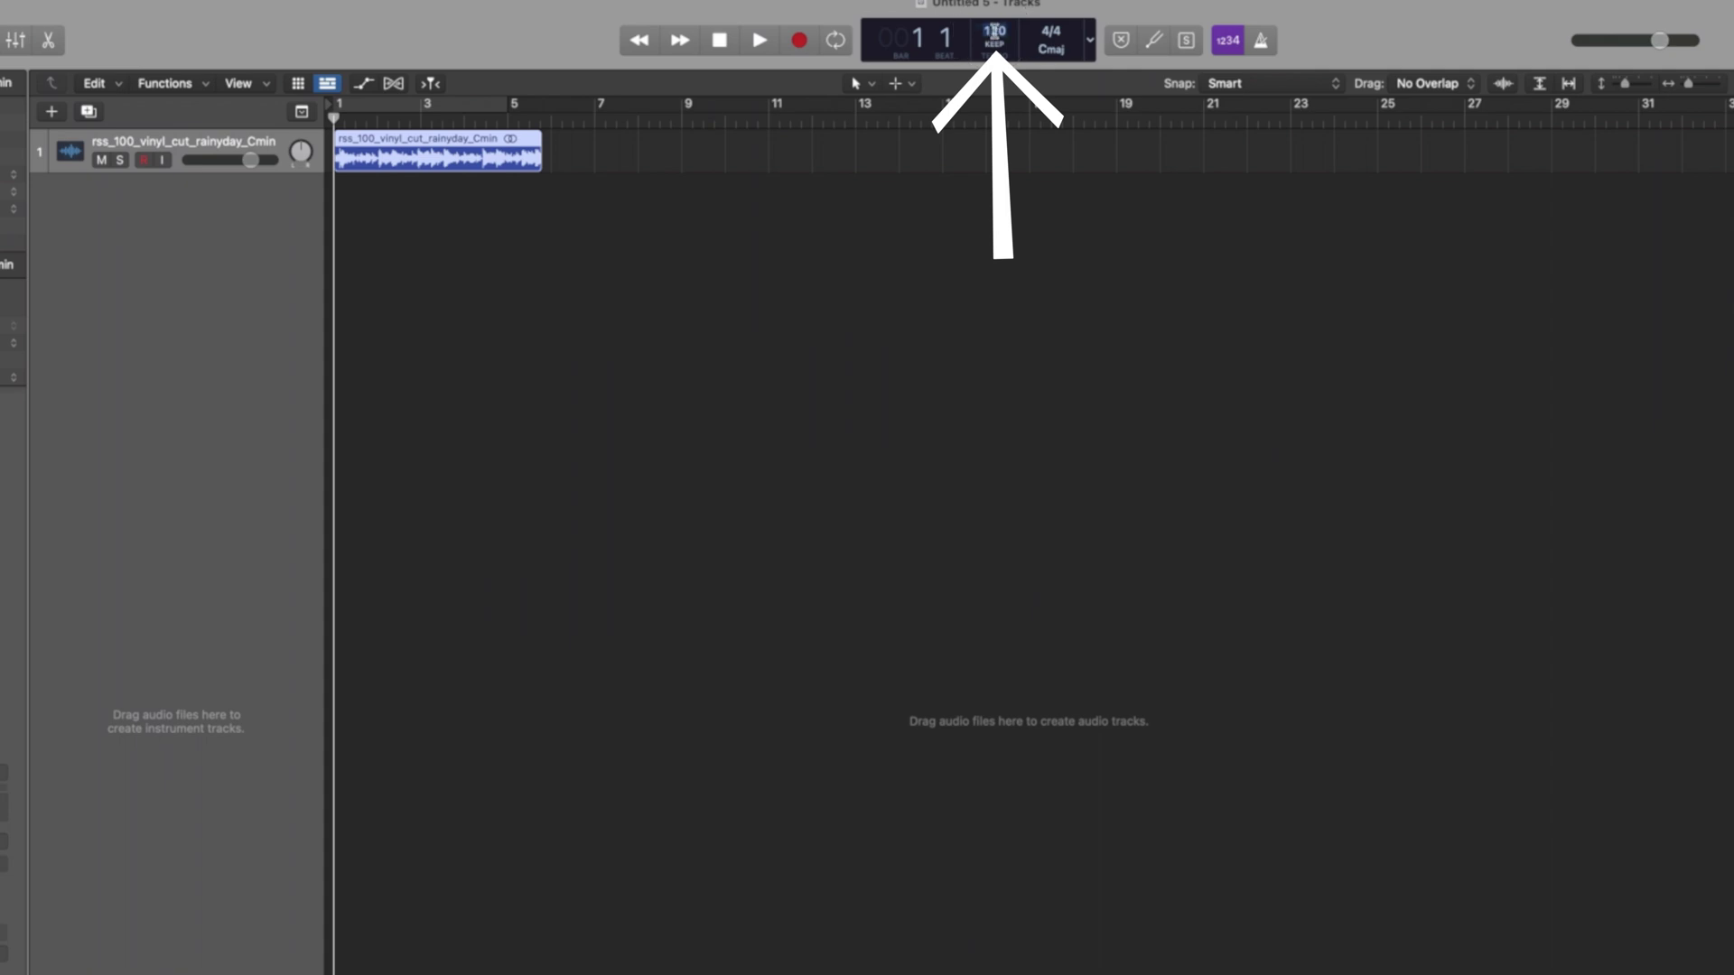
double_click(994, 35)
text(88)
key(Return)
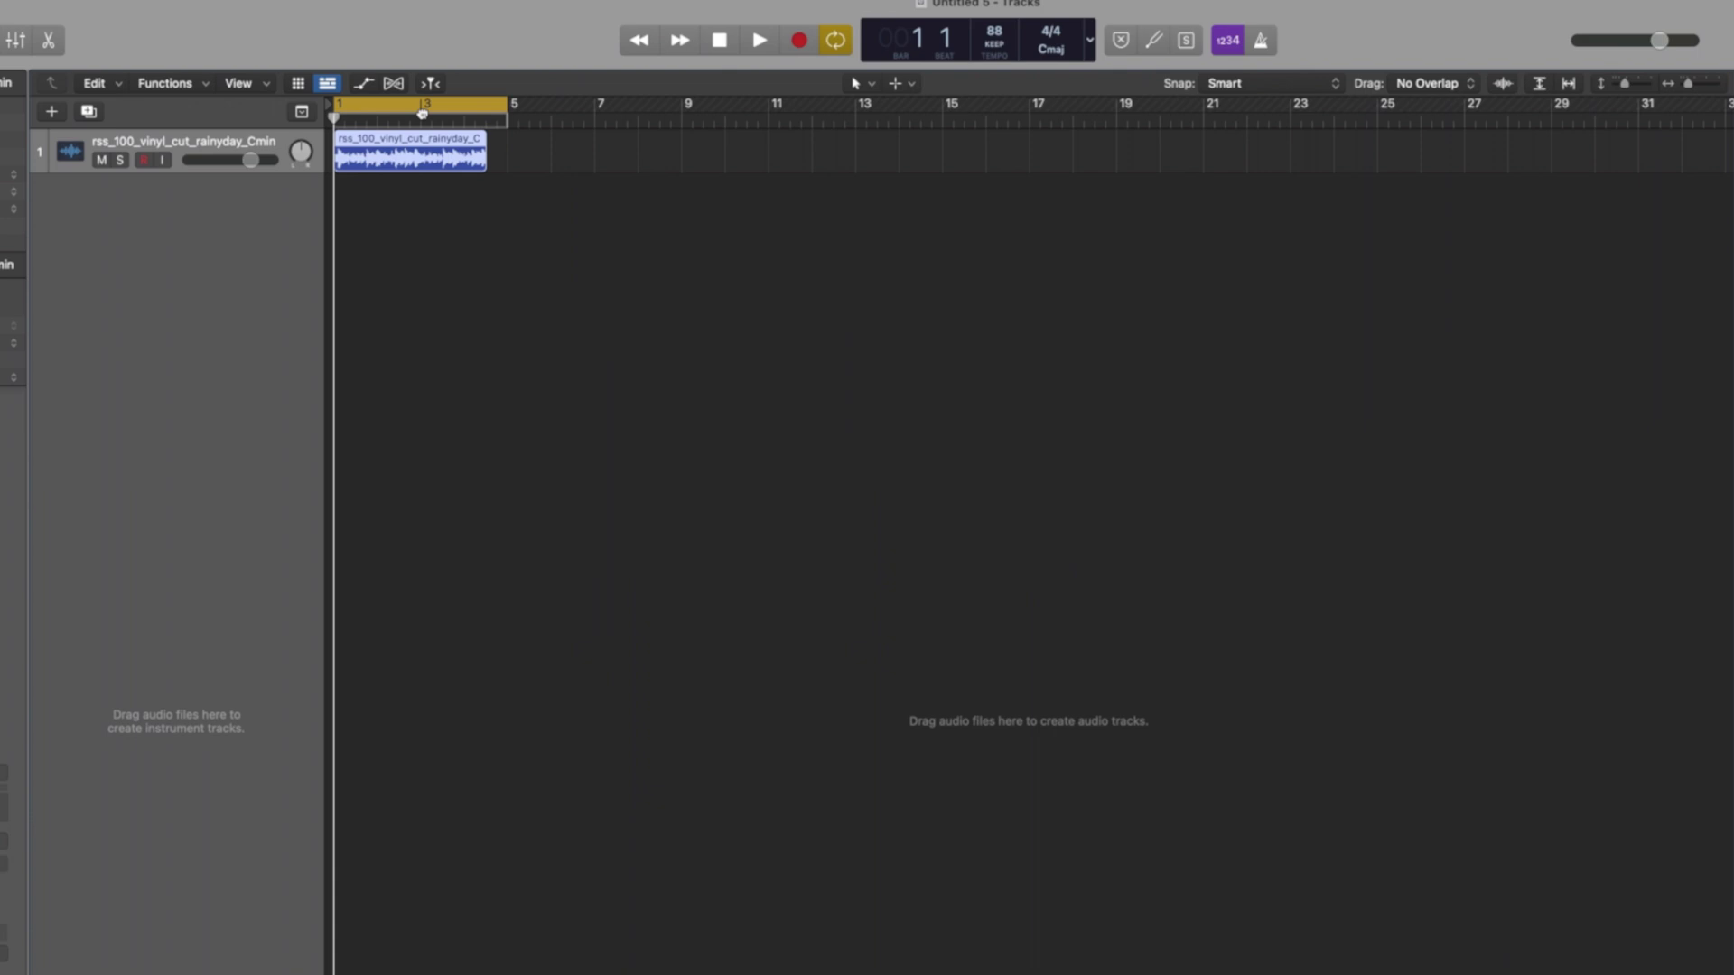
key(alt+apostrophe)
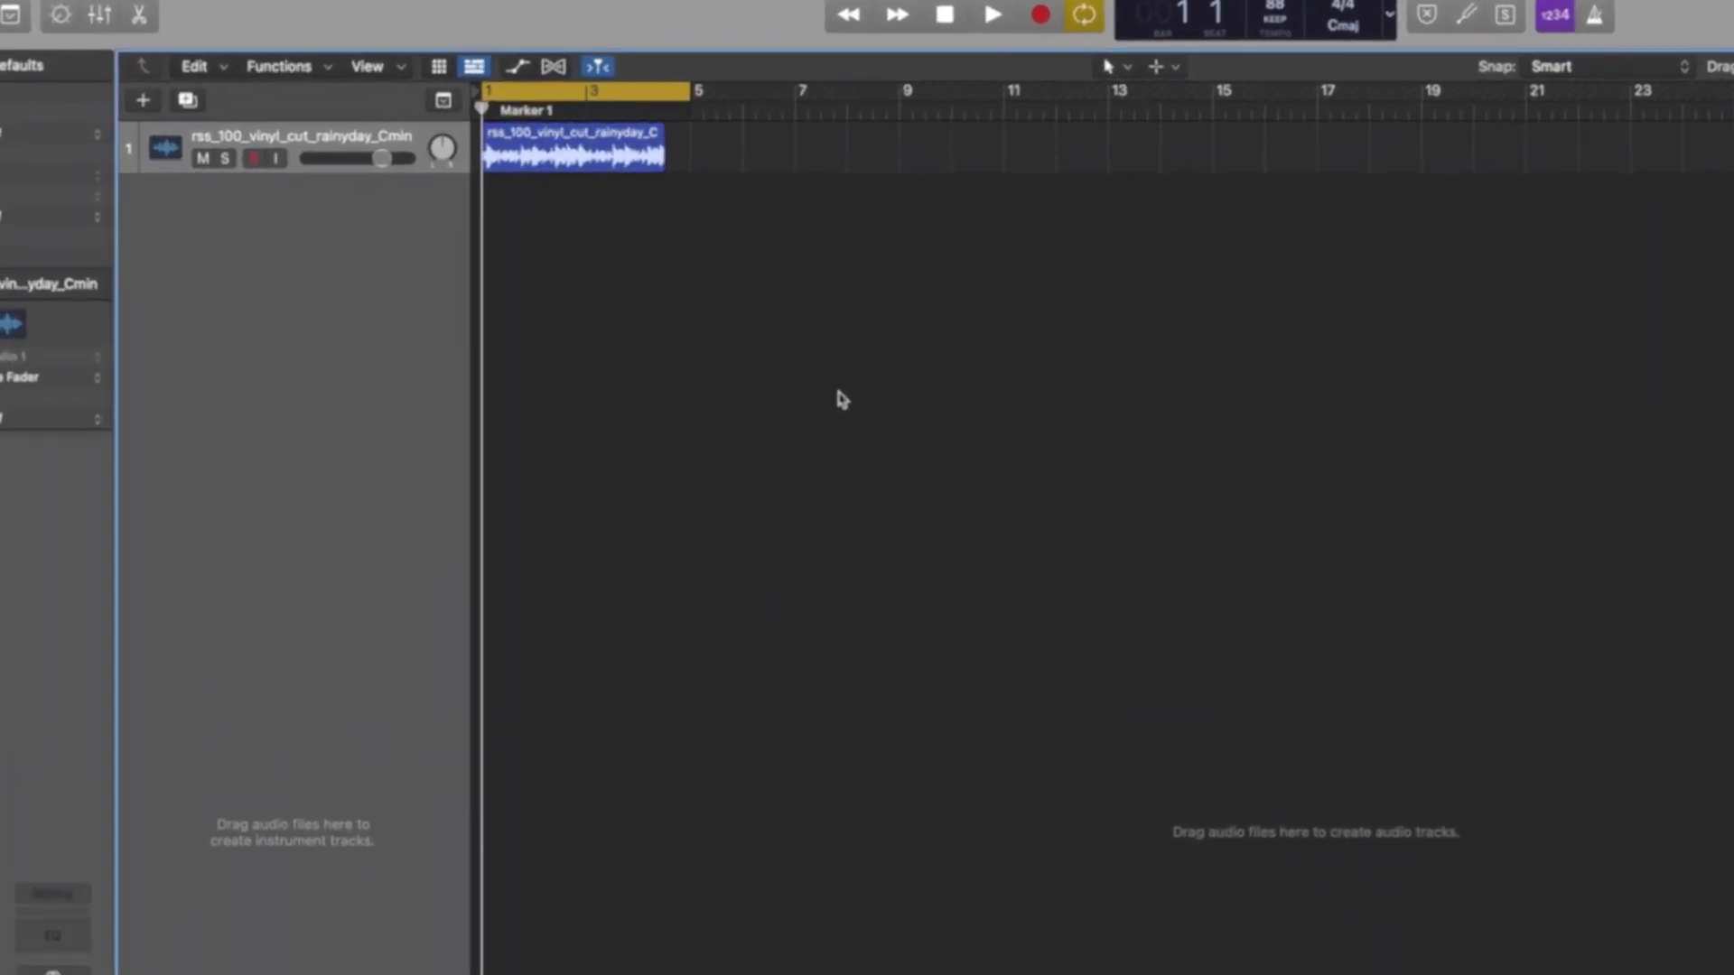
key(space)
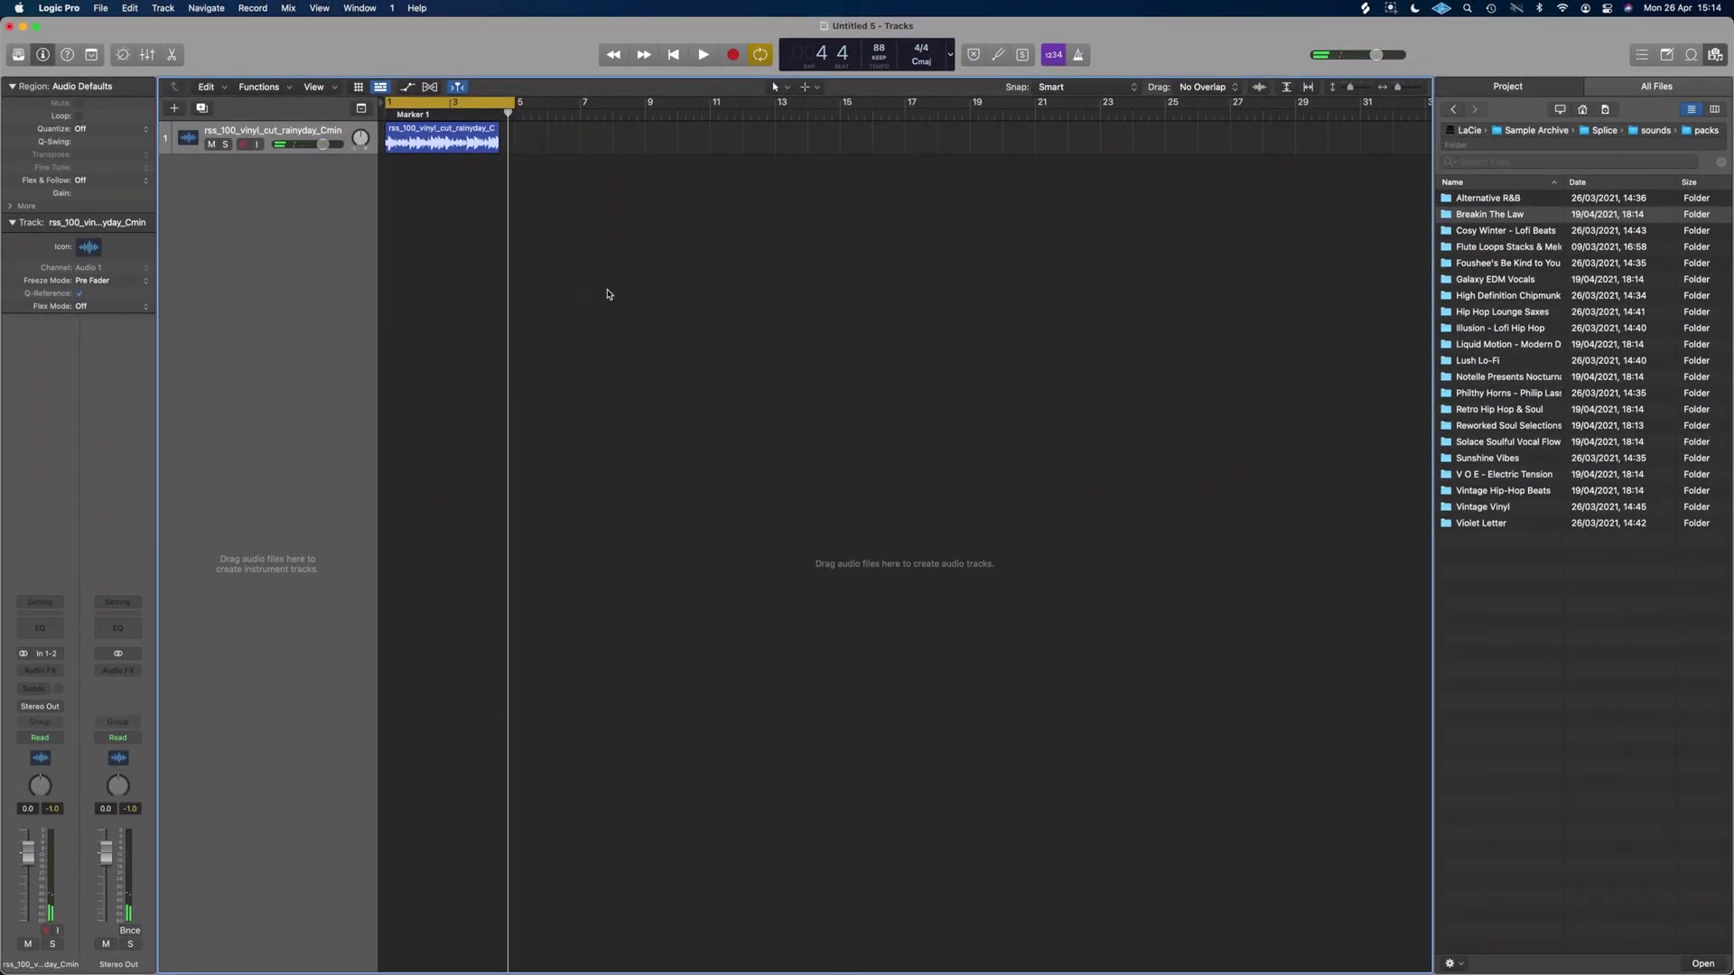
- Time-stretch the vinyl region to end at bar 5, play it back, and zoom out
key(z)
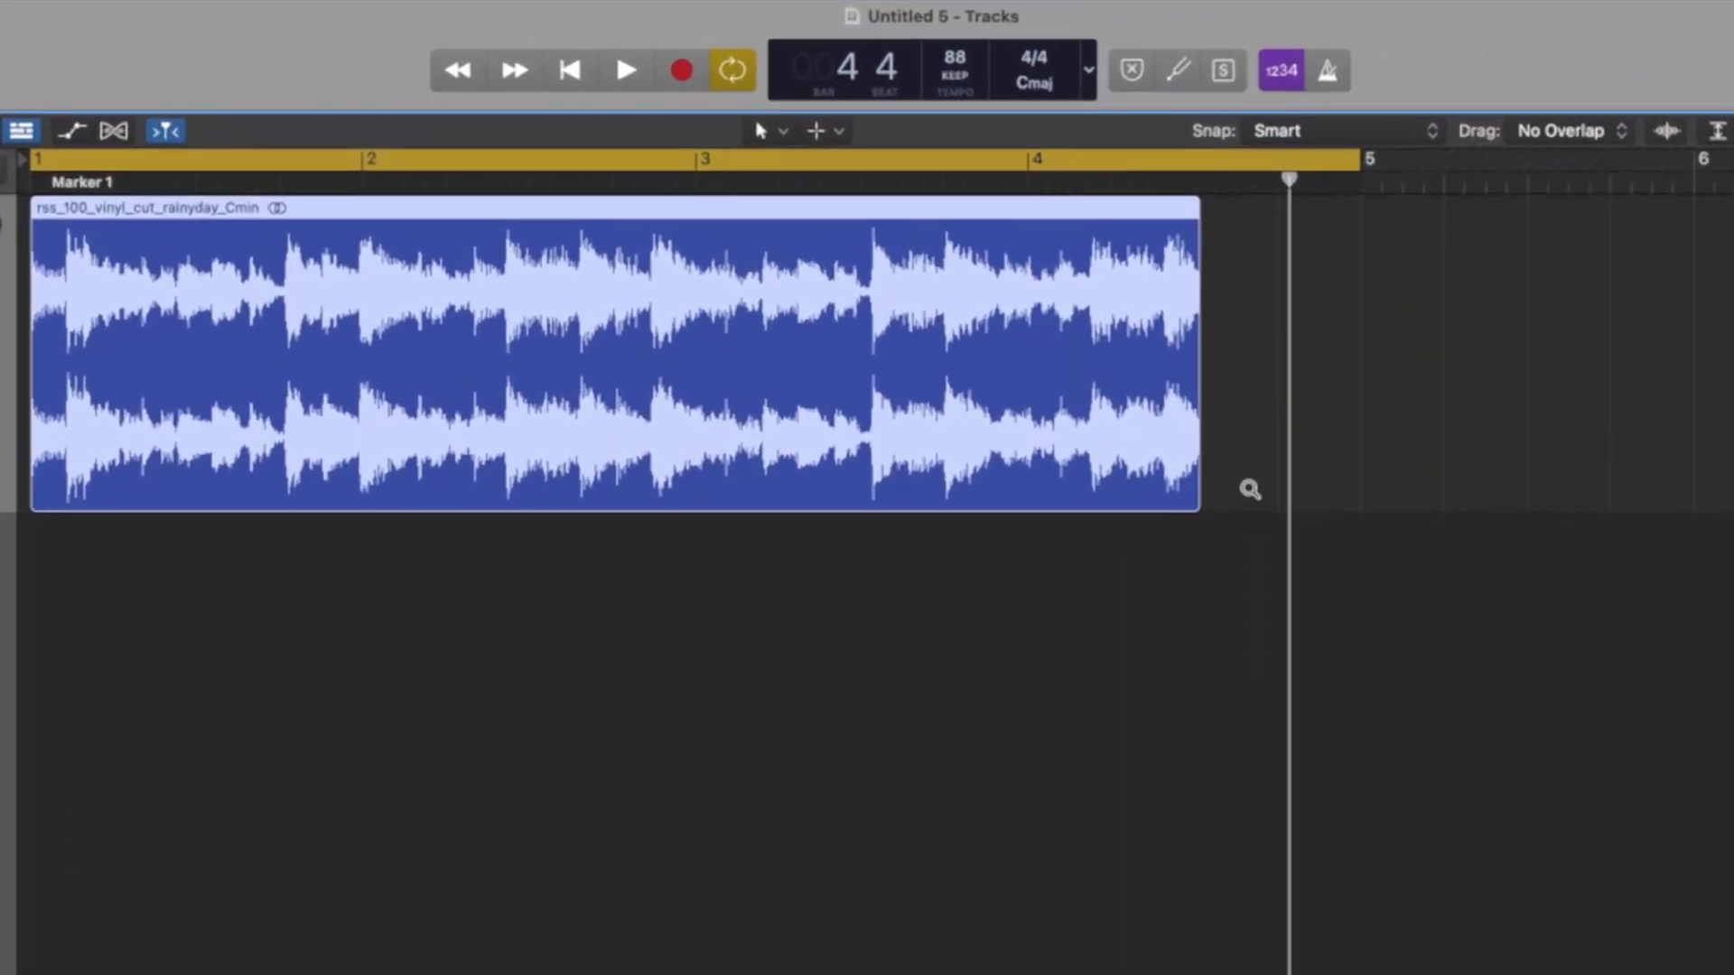
drag(1211, 497, 1350, 509)
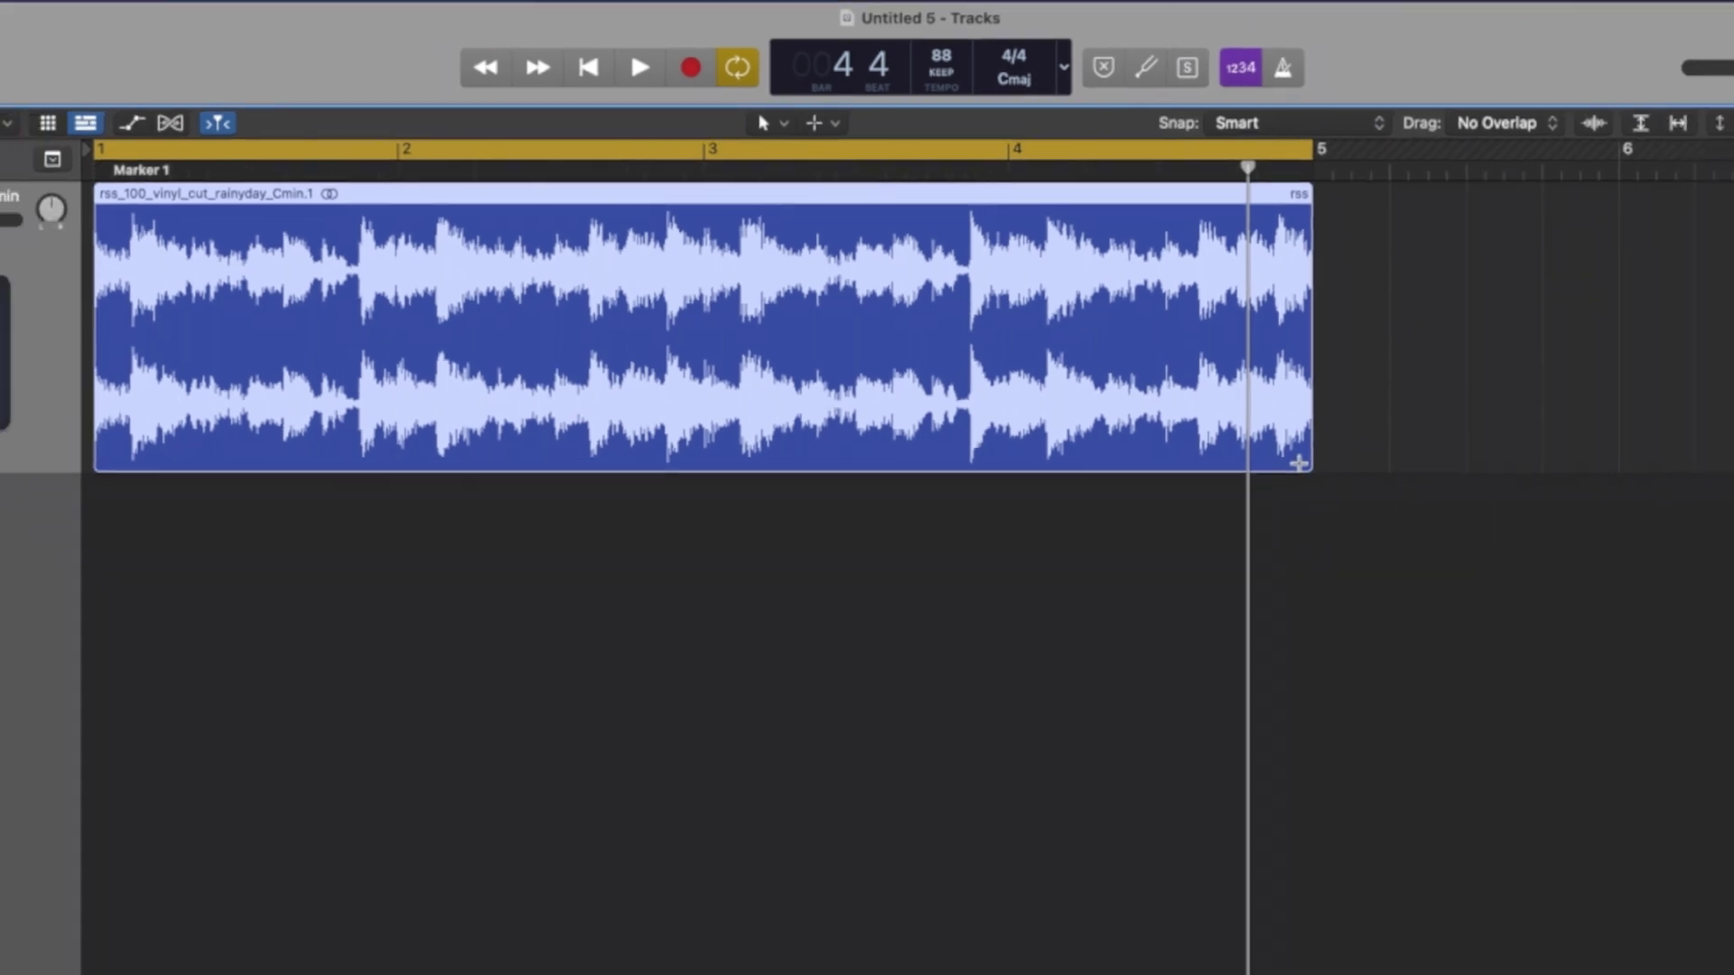
key(space)
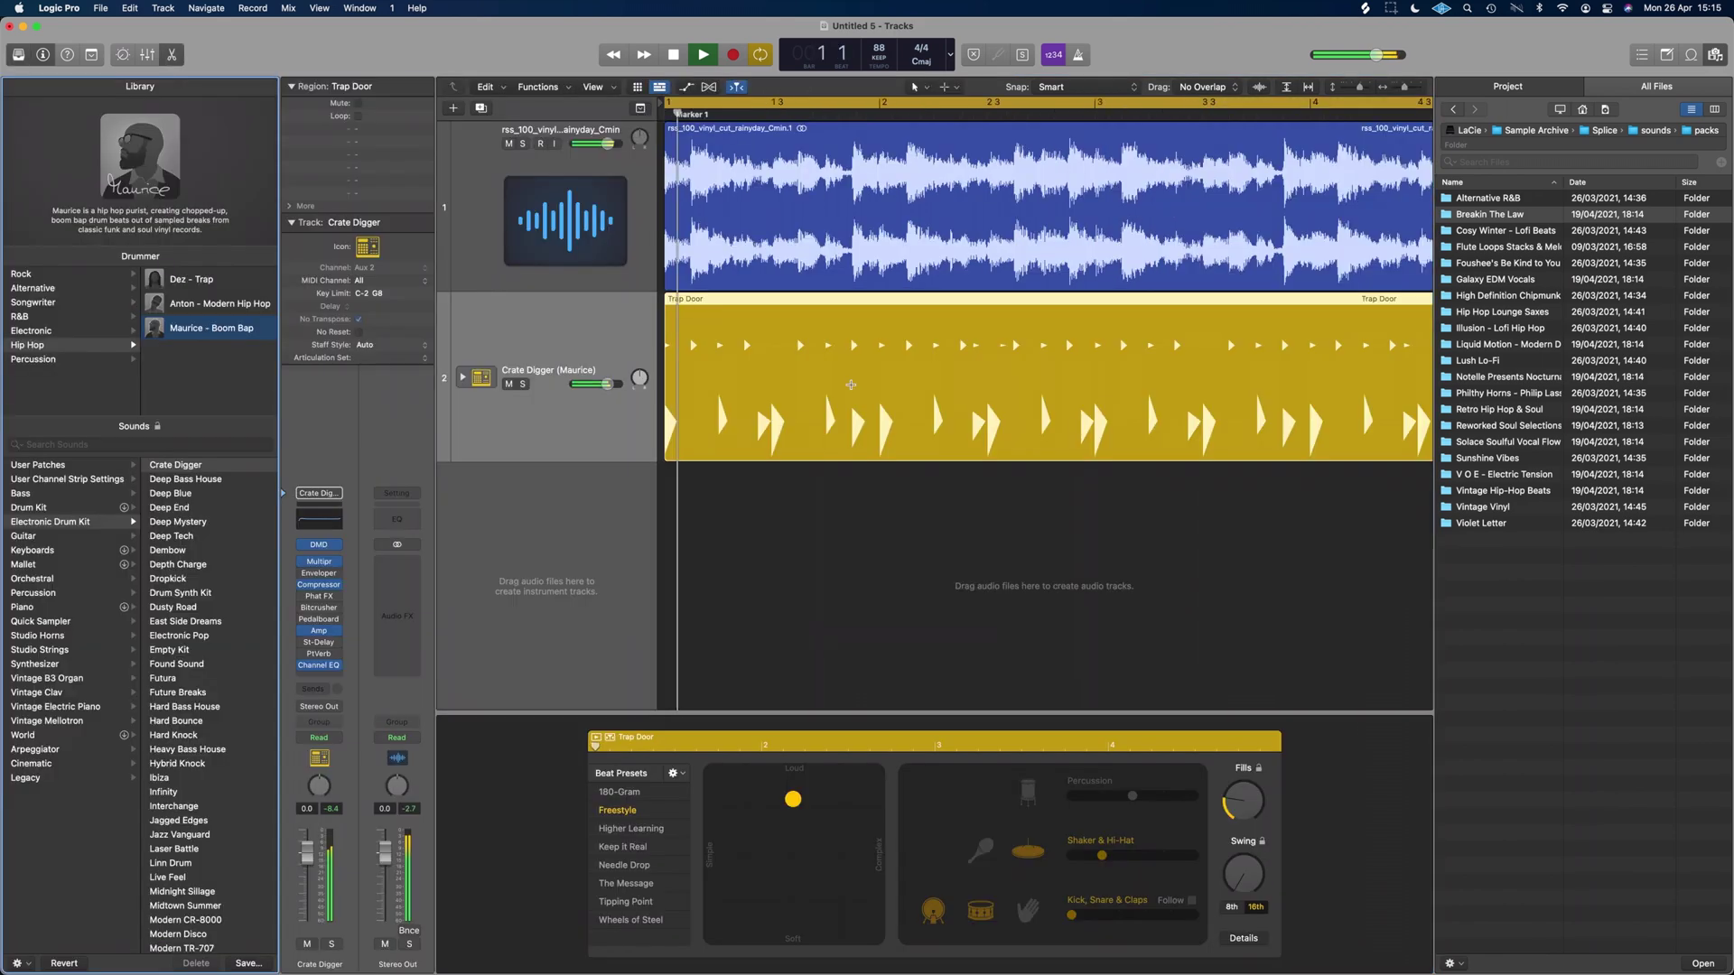
key(super+Left)
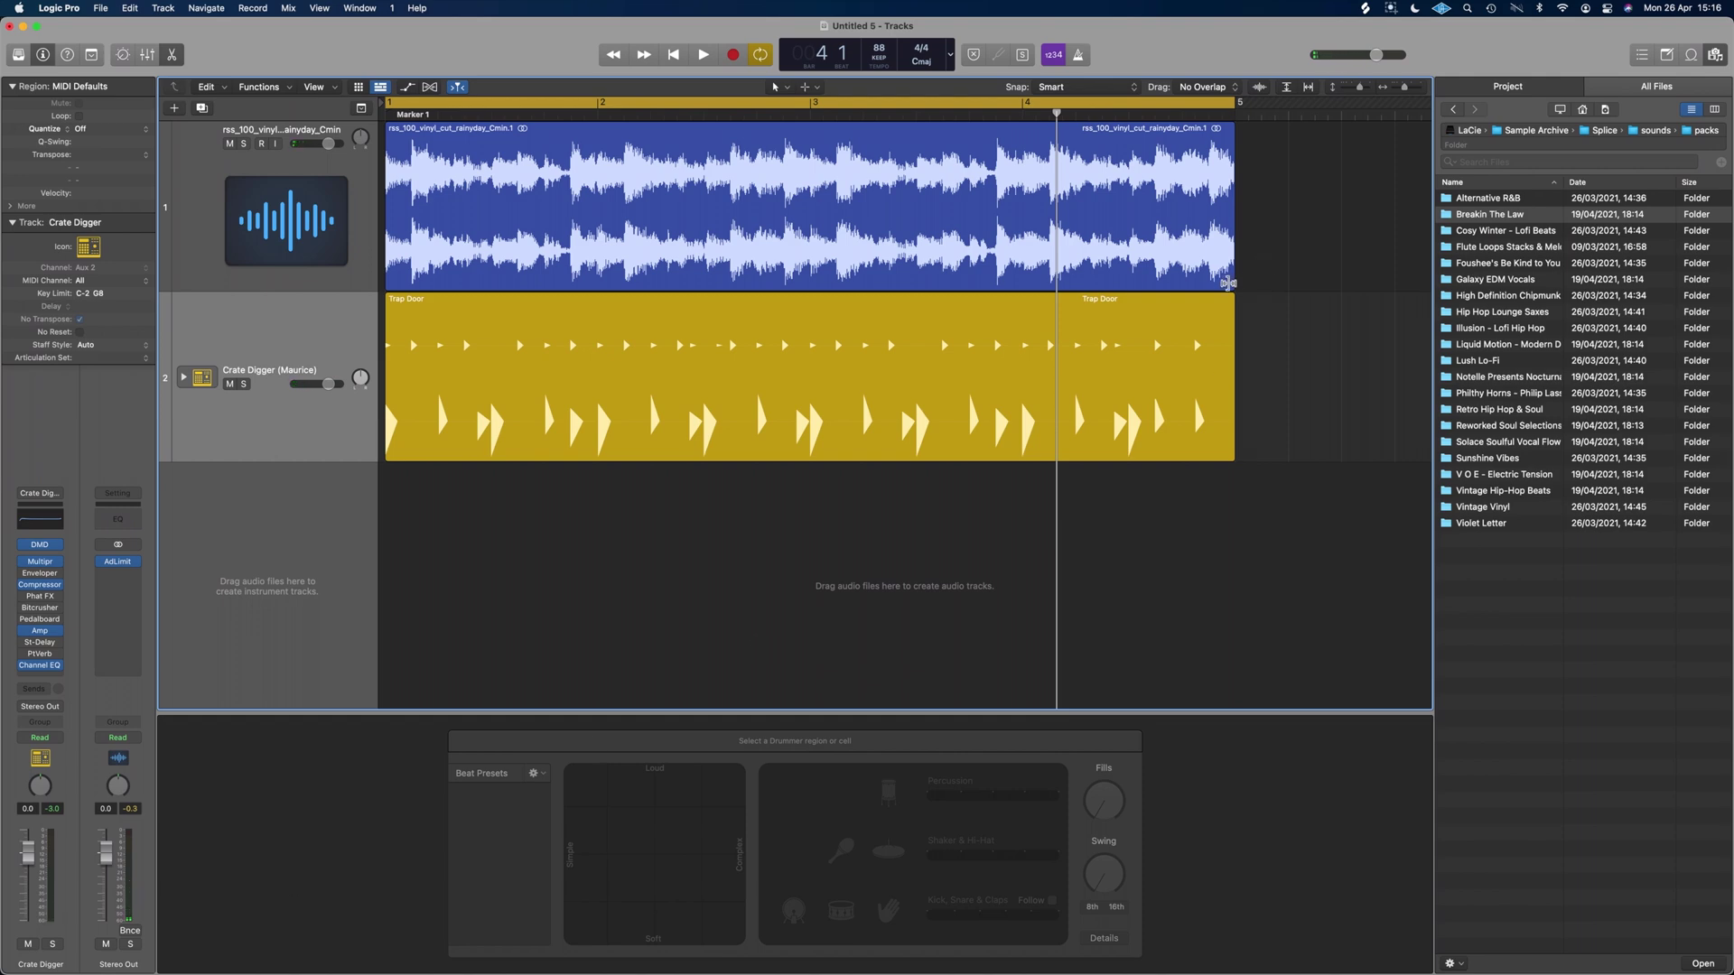
- Restore the vinyl region to its original length and open rss_100_vinyl_cut_rainyday_Cmin.2 in the Audio Editor
drag(1228, 283, 1127, 279)
click(1145, 148)
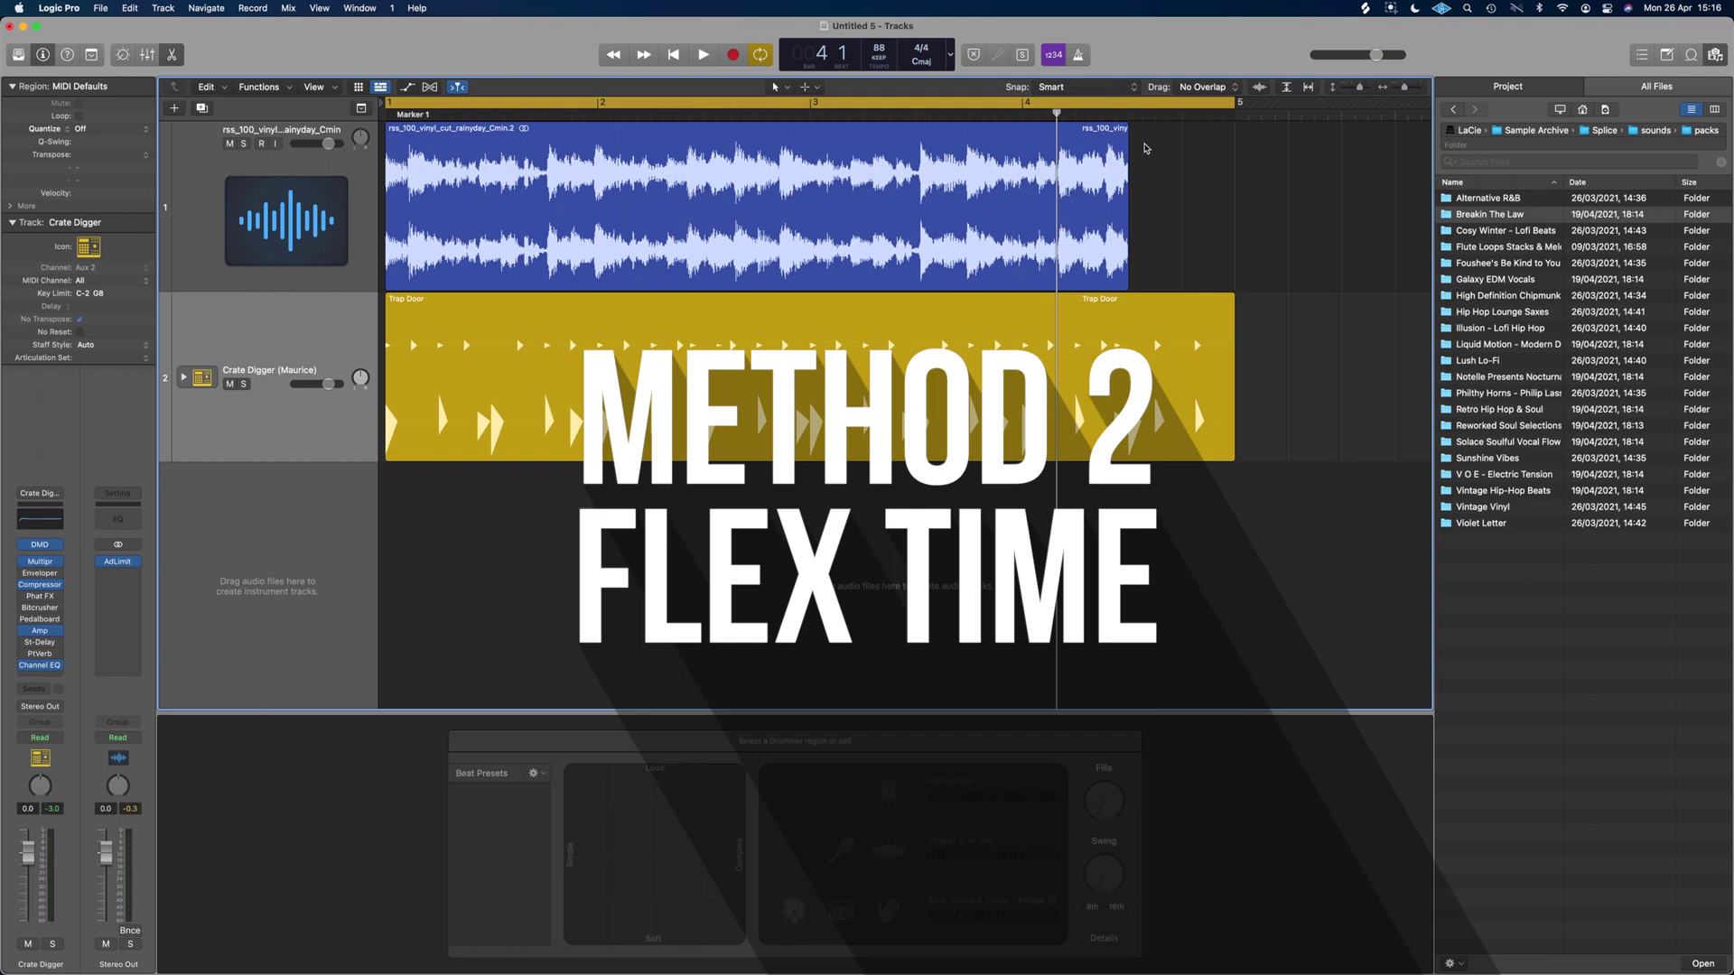
click(760, 129)
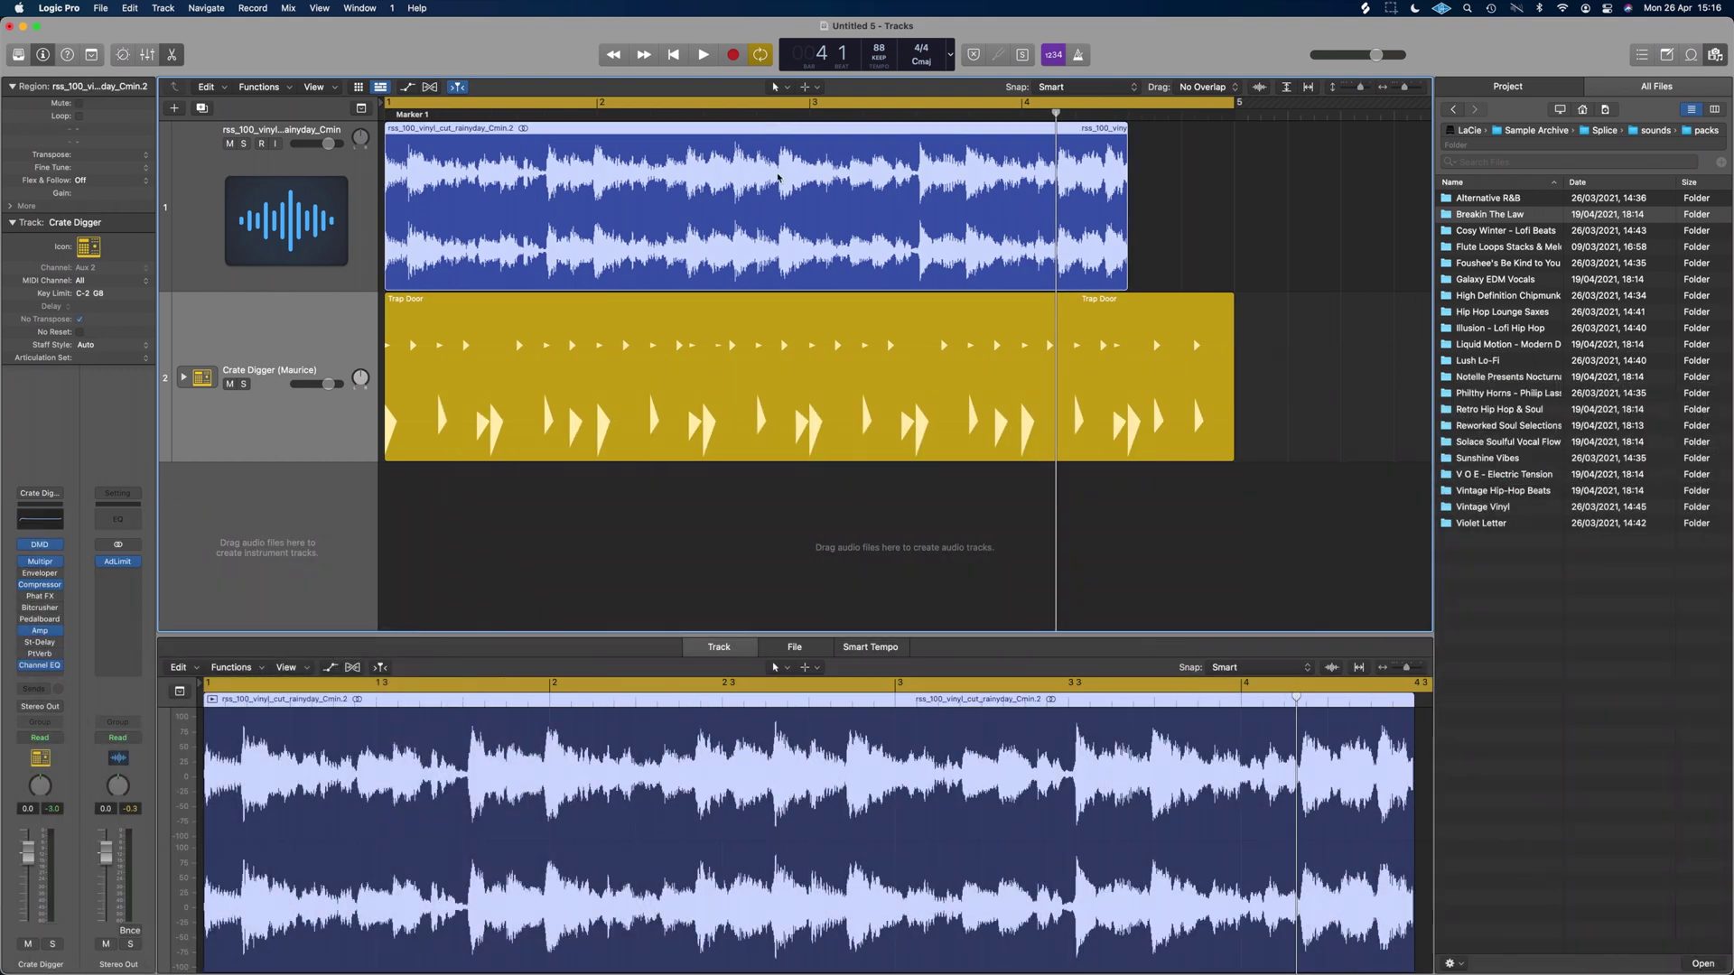
key(e)
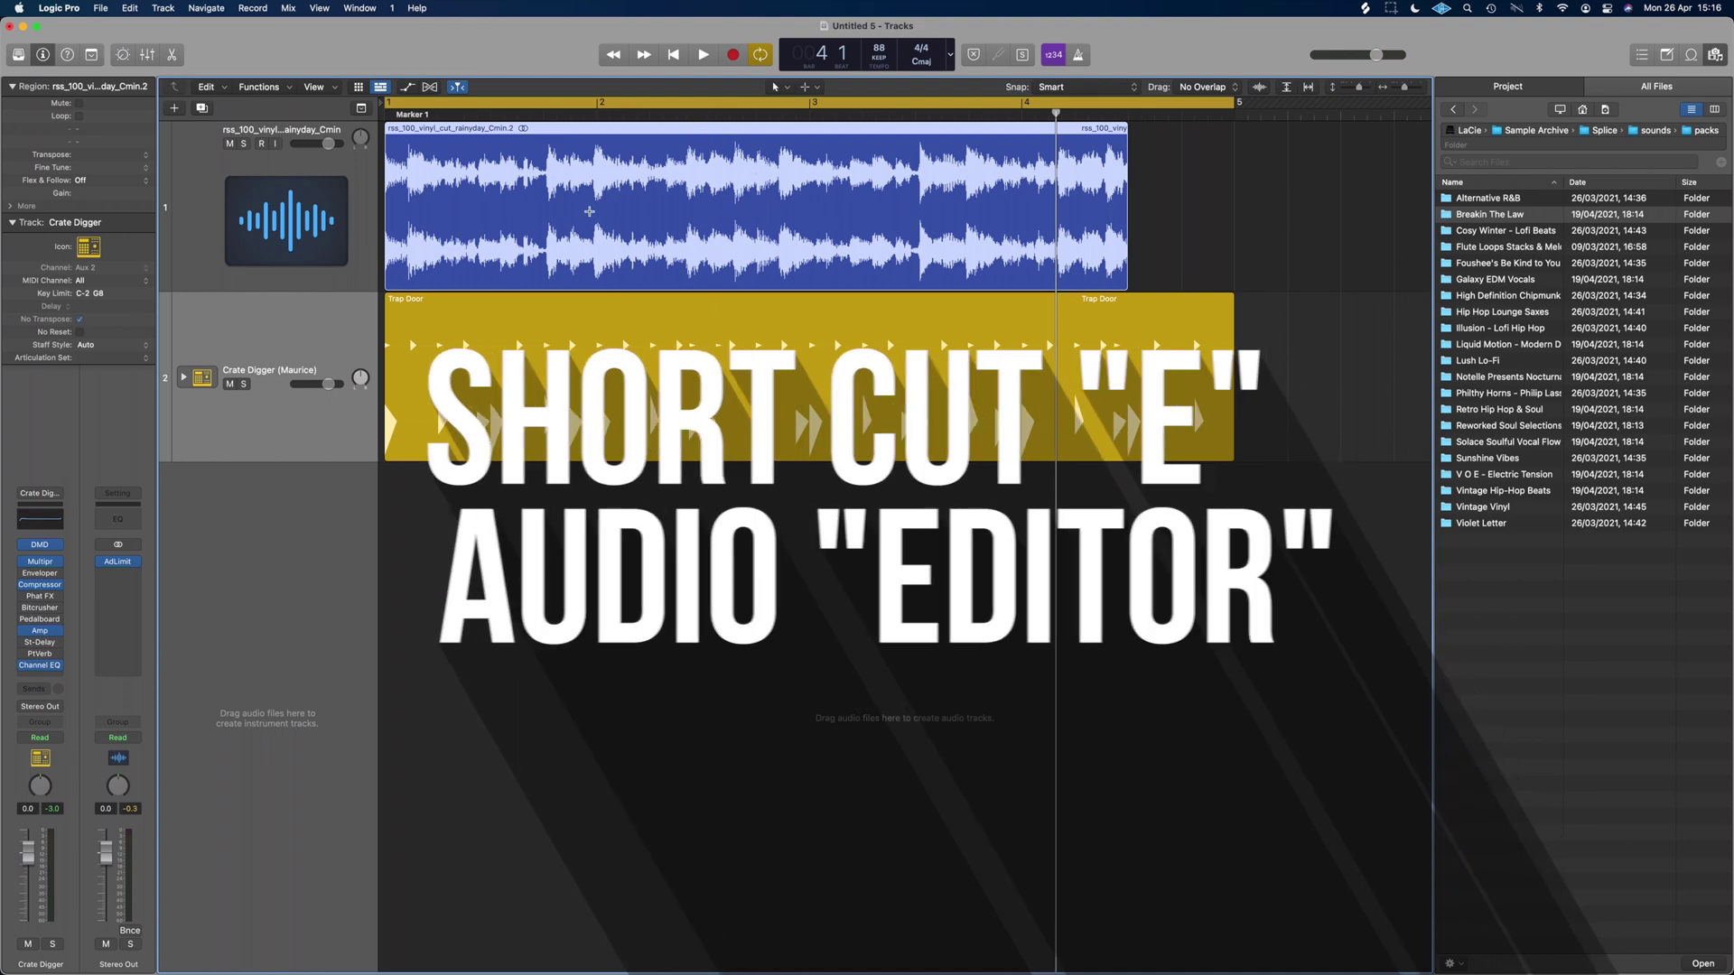
key(e)
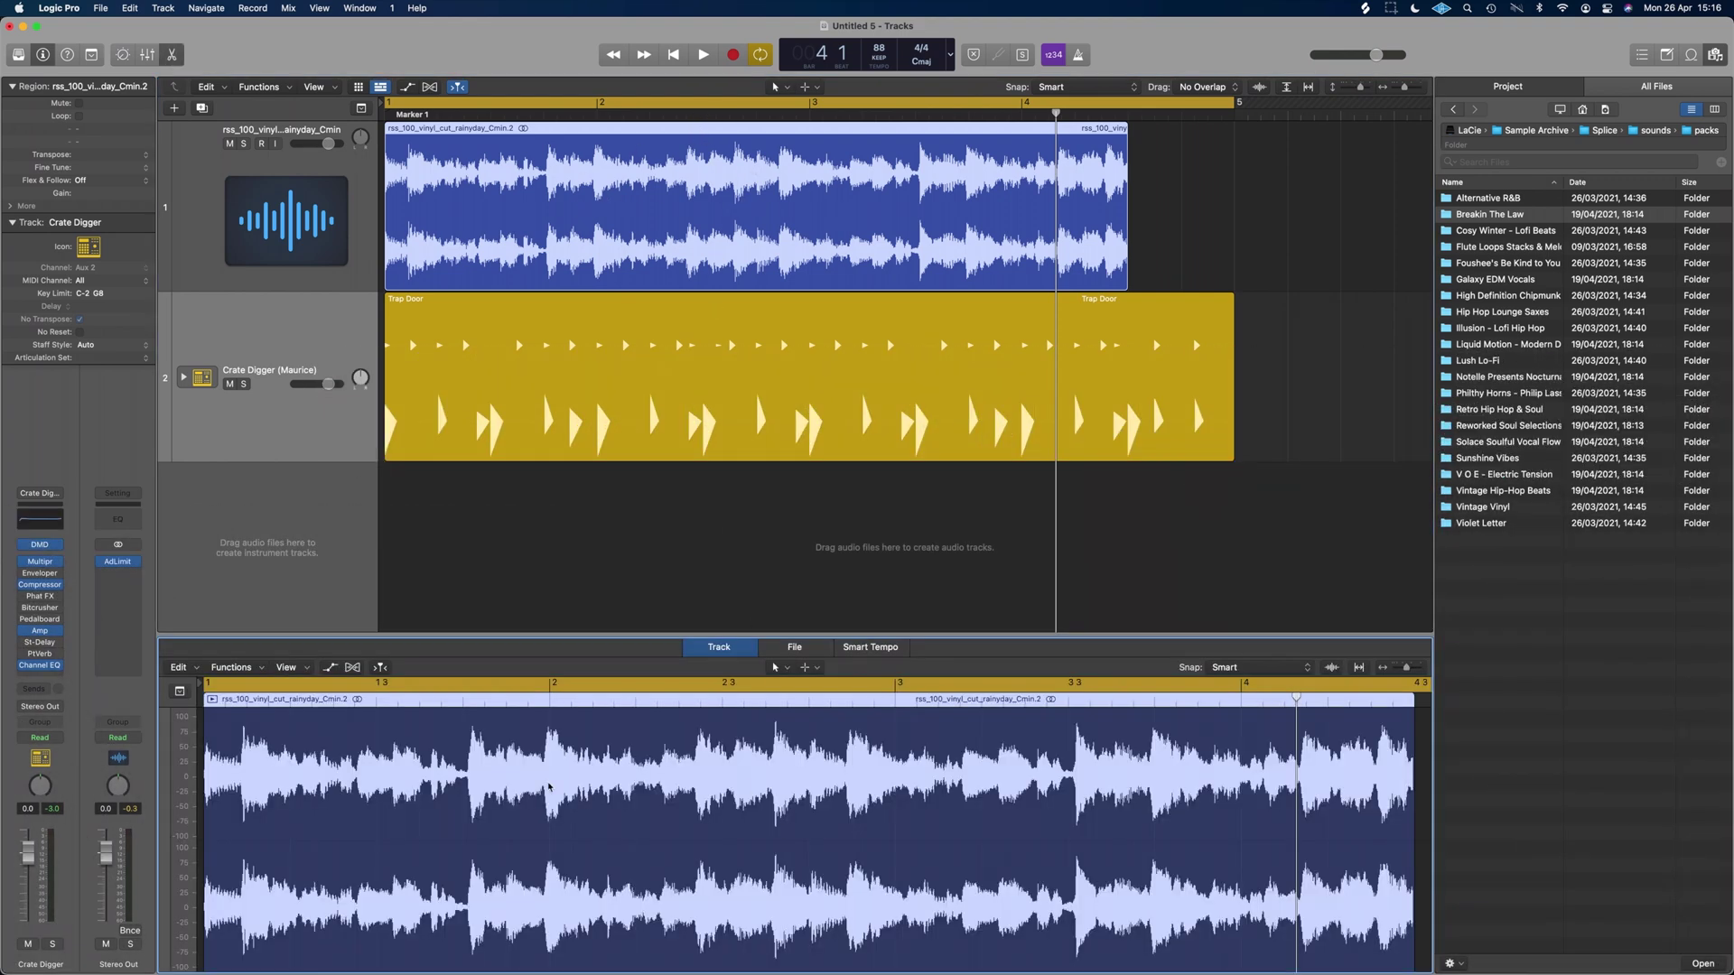
key(e)
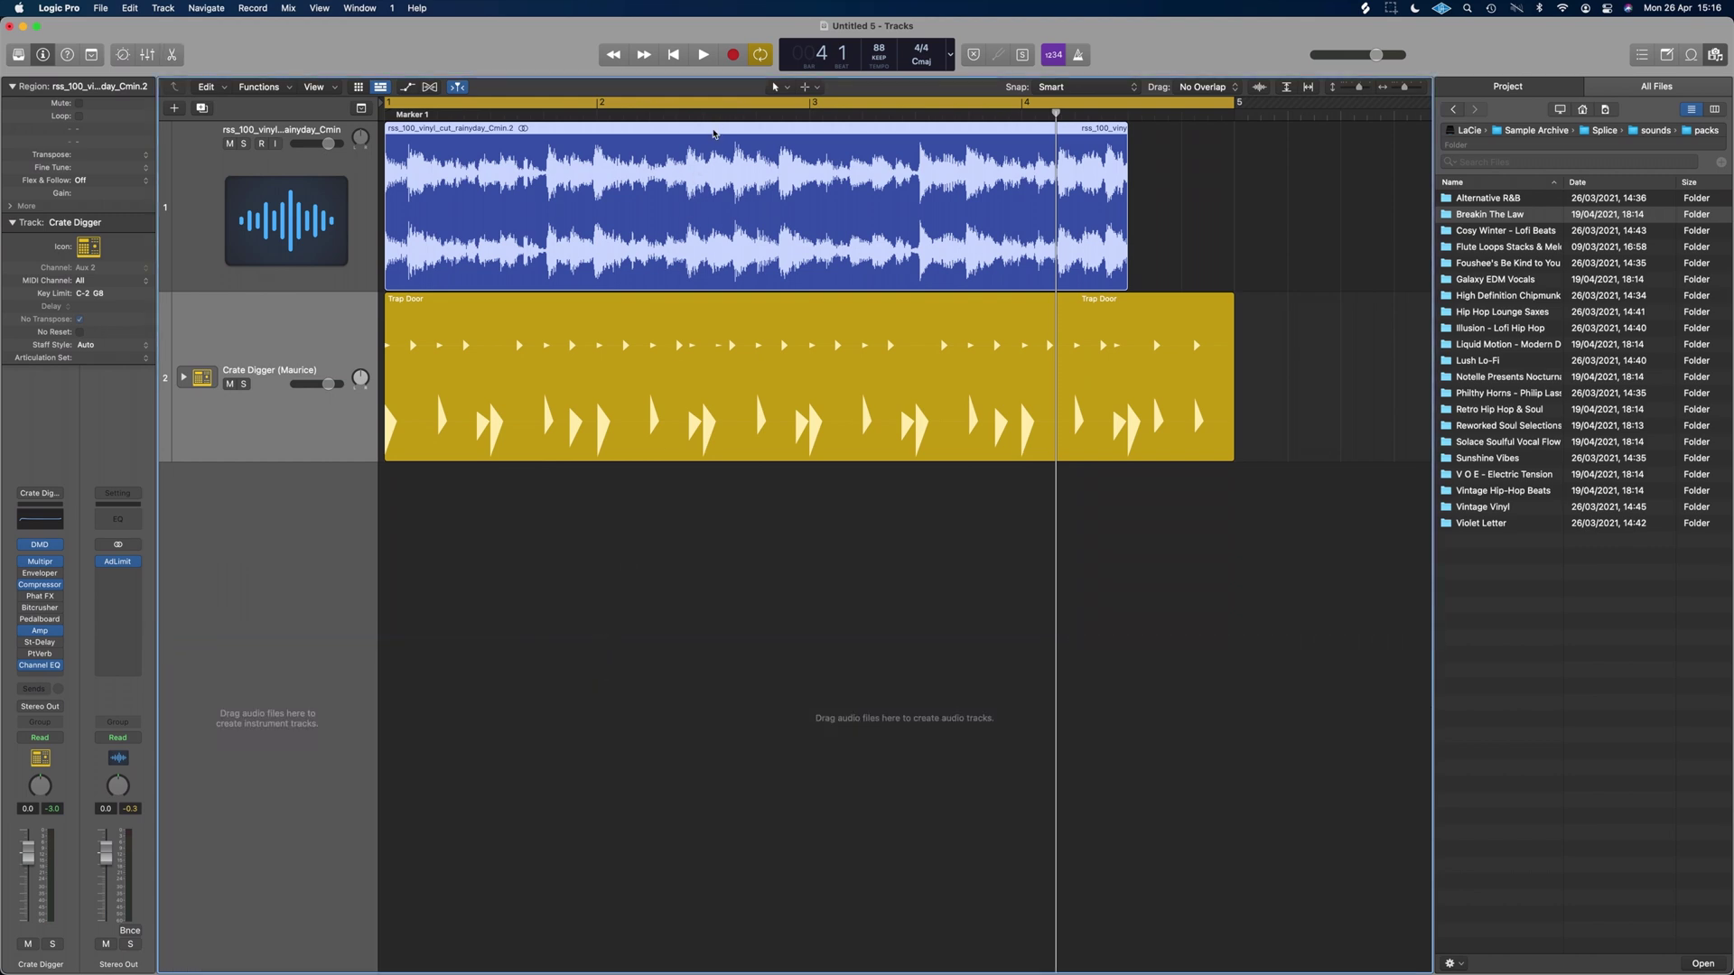
double_click(713, 132)
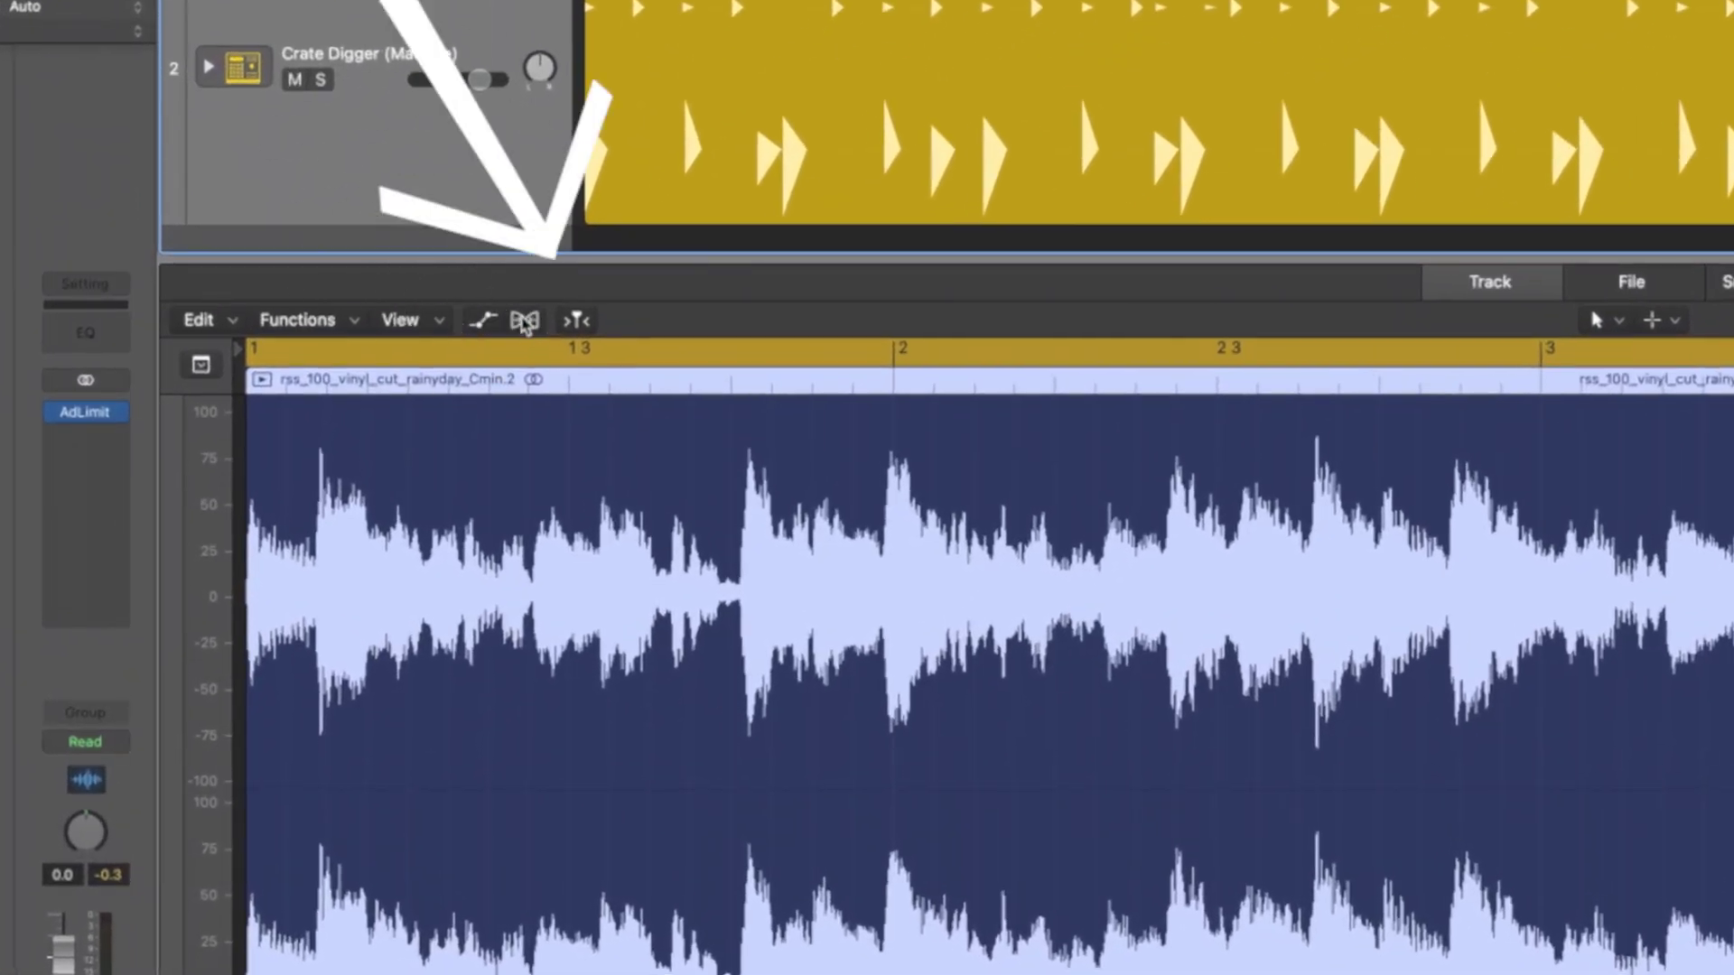
- Turn on Flex Time Slicing for the rainyday sample track and show flex controls in the Tracks area
click(524, 325)
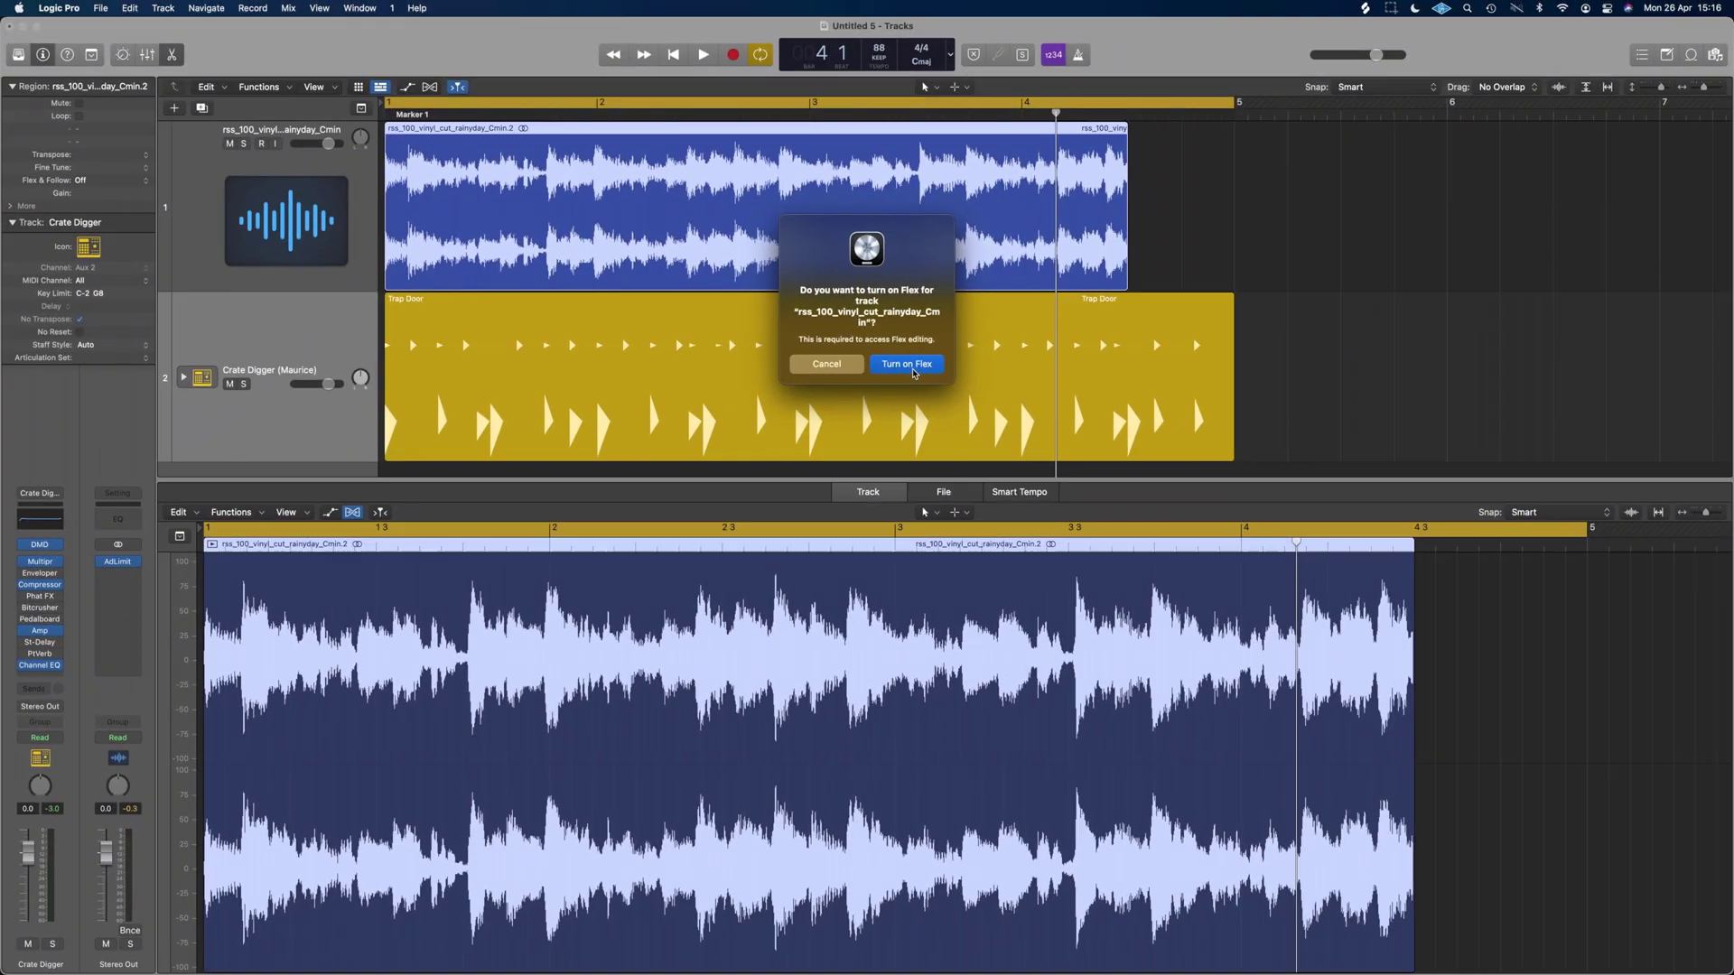
click(939, 357)
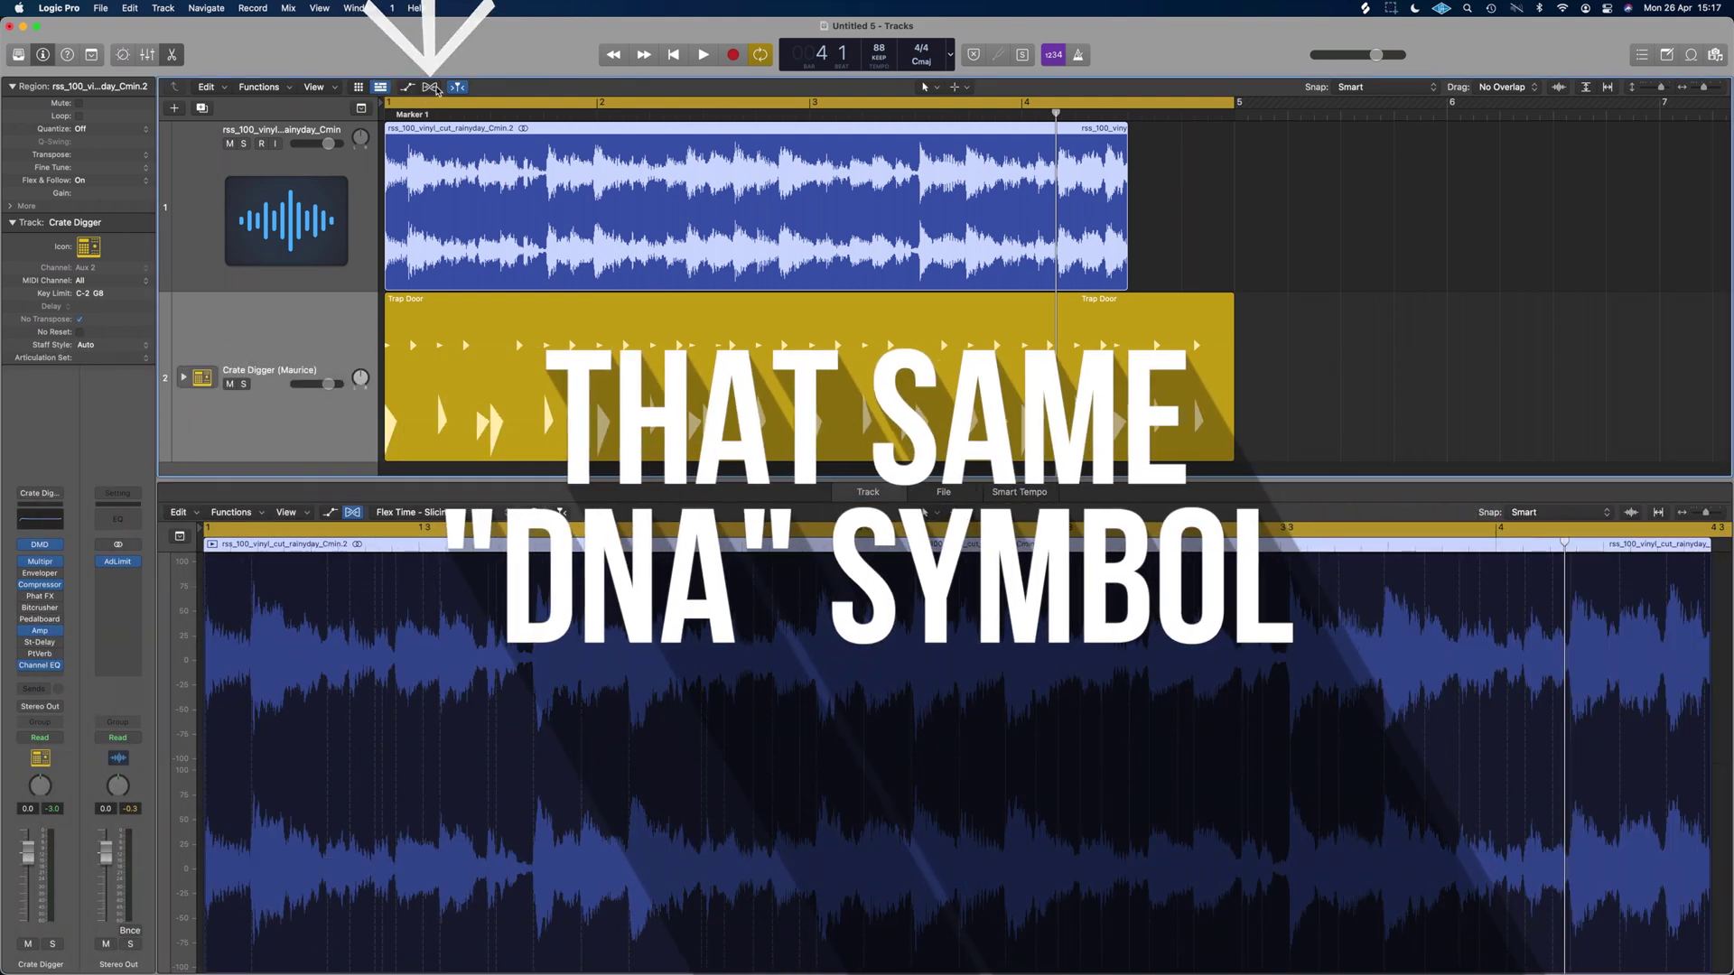
click(434, 88)
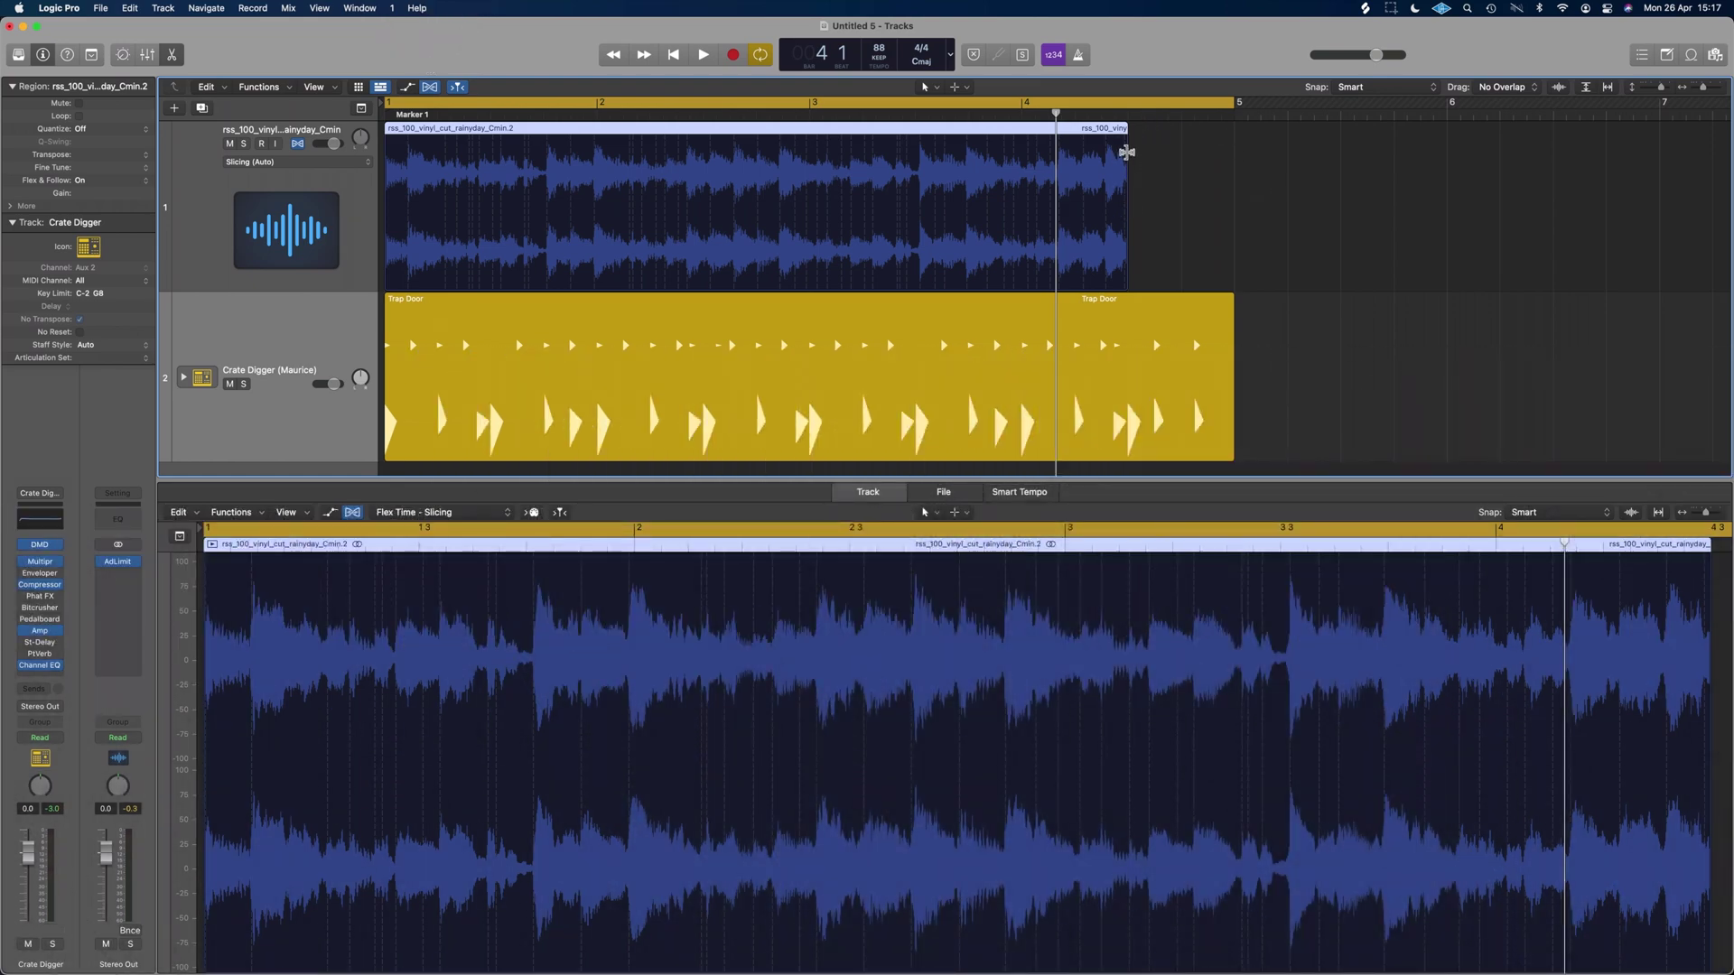
- Flex-stretch the vinyl region to end at bar 5 and set the cycle range to bars 1–5
click(1131, 152)
drag(1131, 152, 1237, 150)
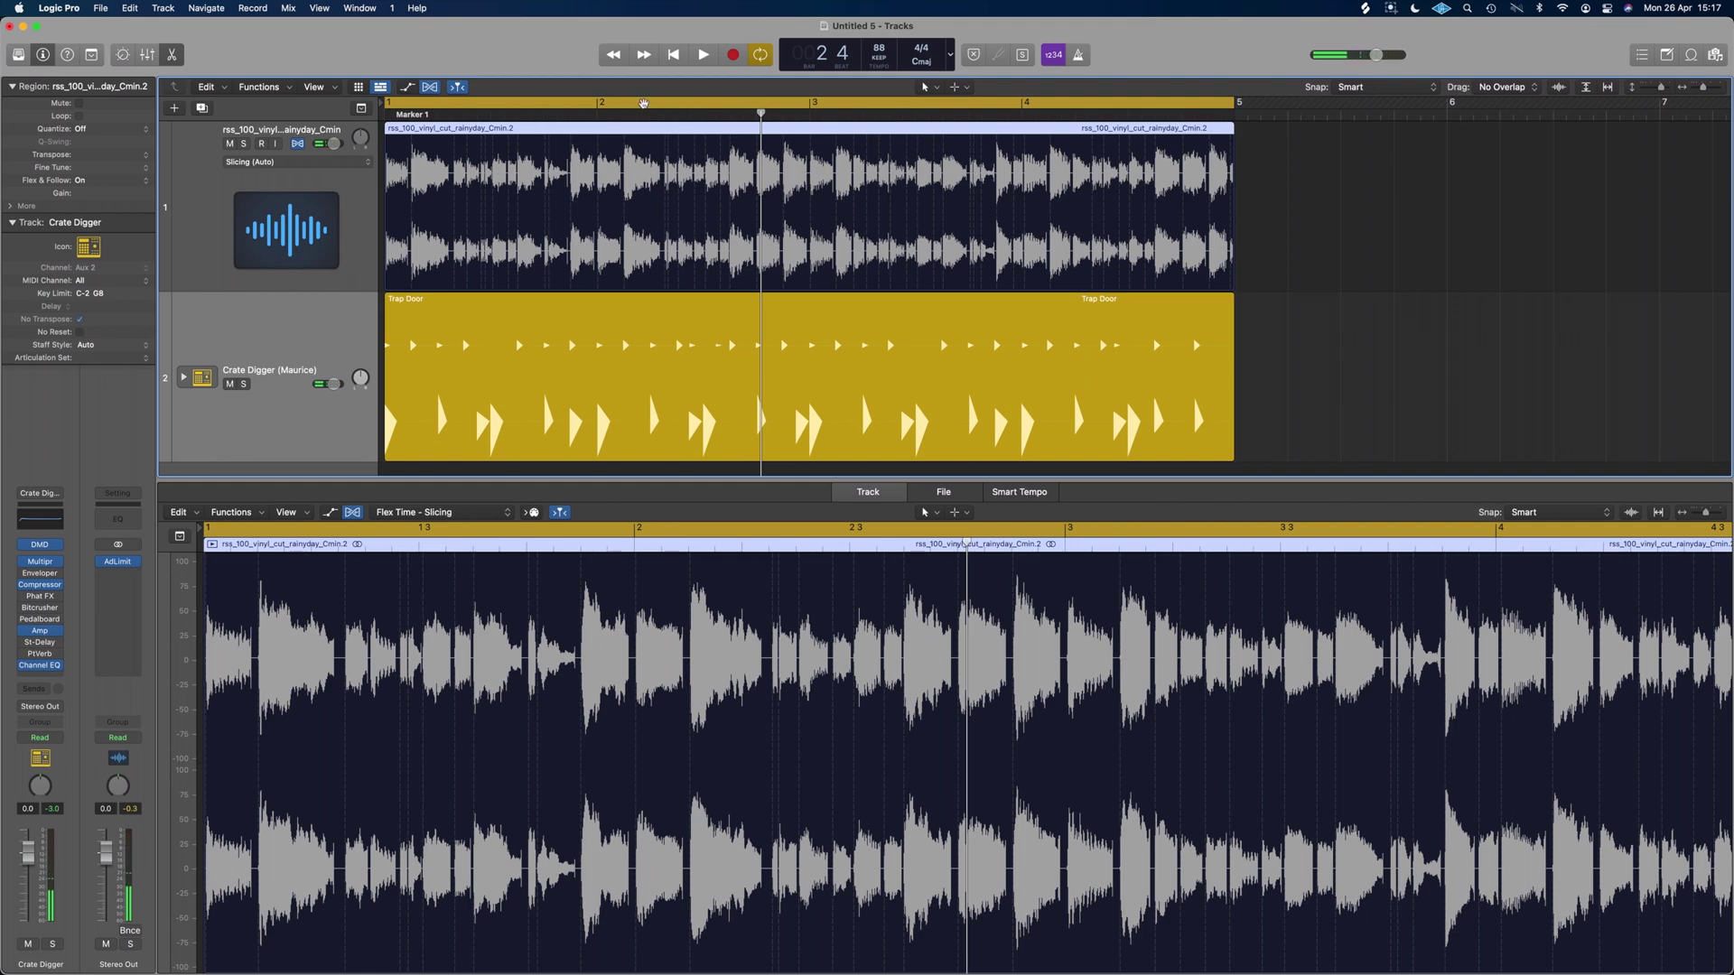
drag(643, 103, 810, 103)
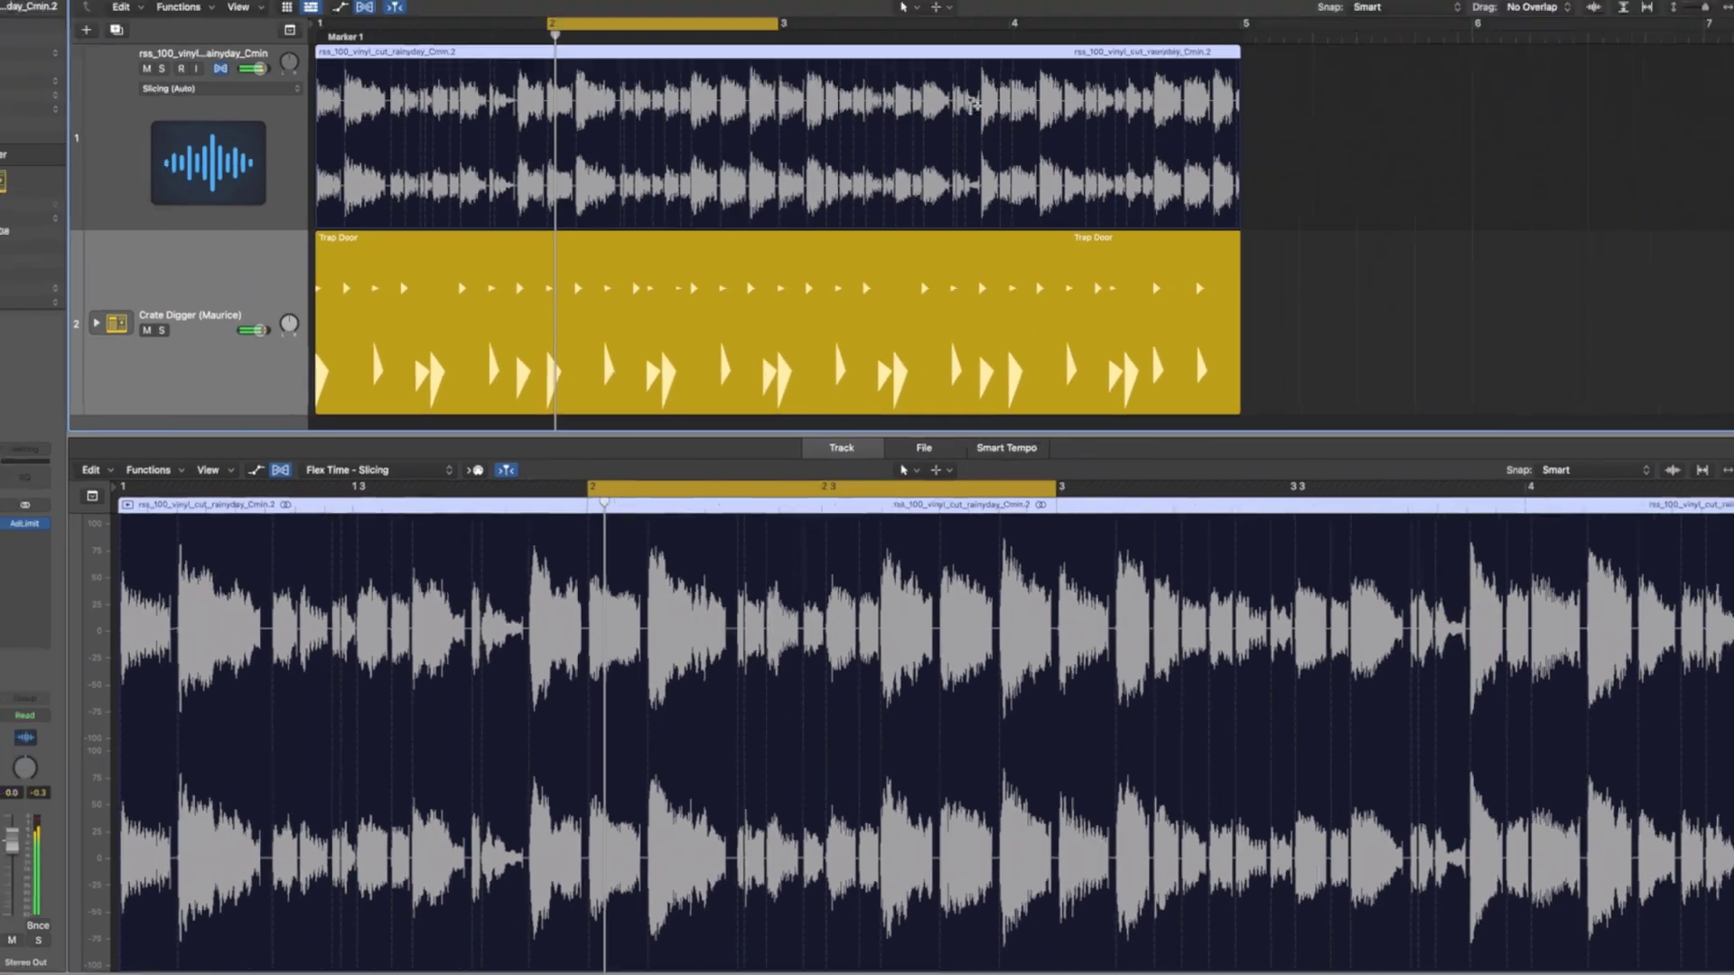
drag(320, 27, 1262, 54)
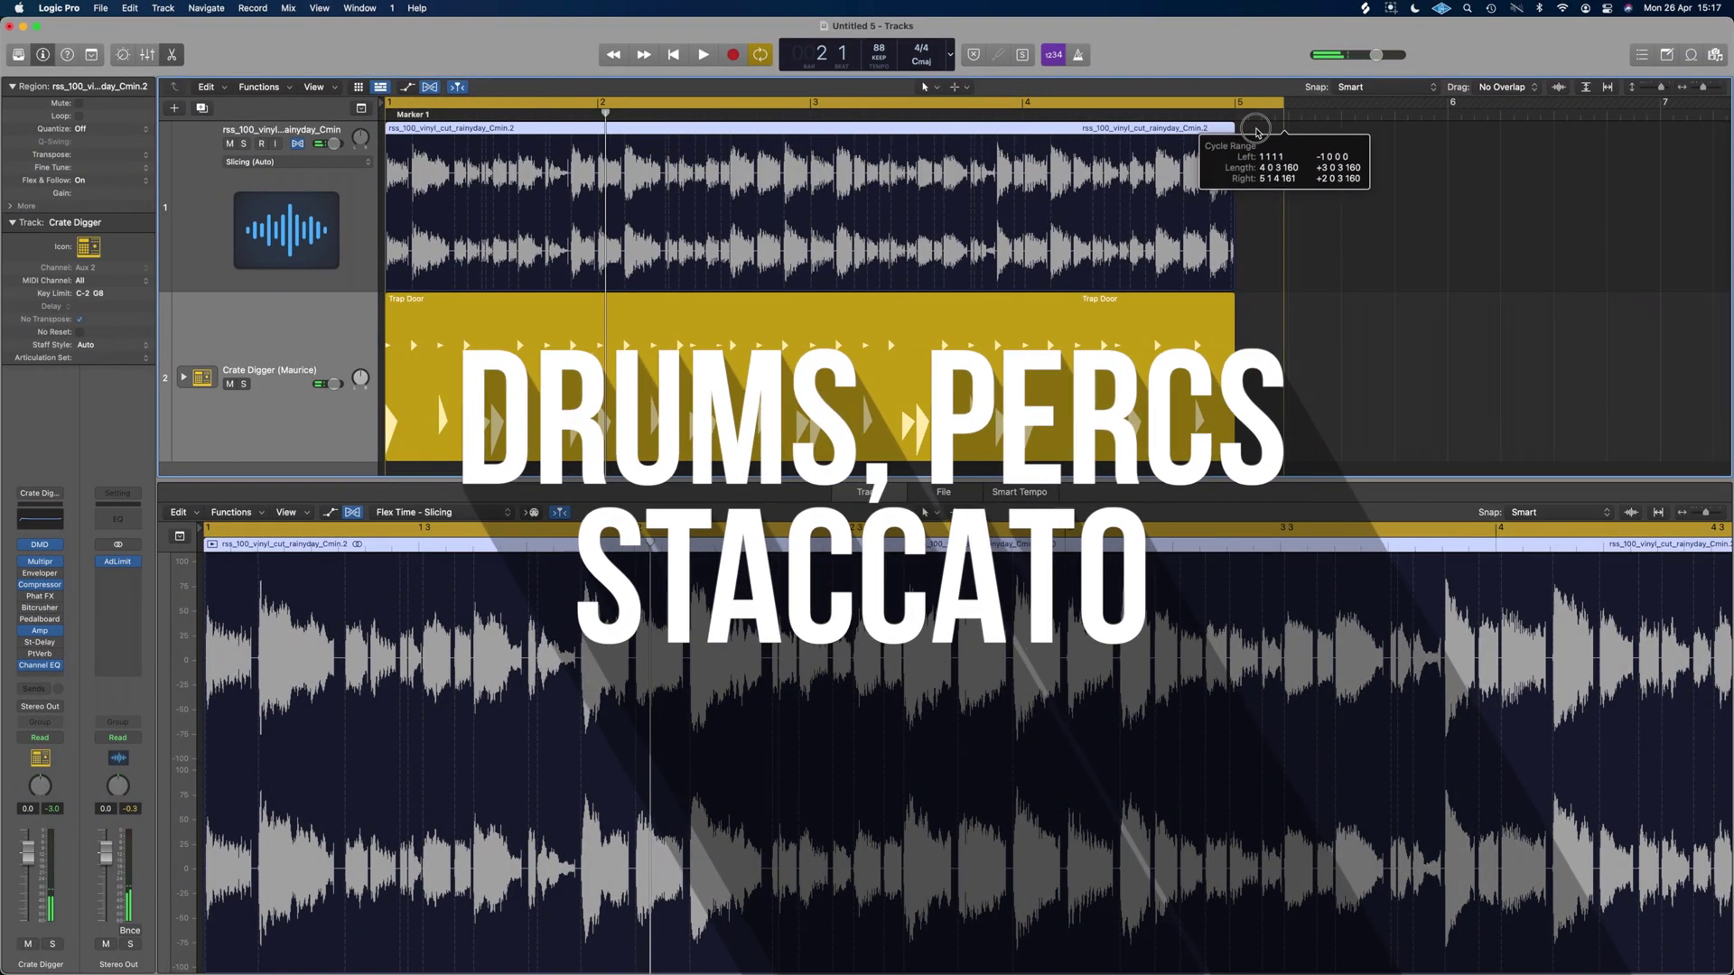
drag(1256, 132, 1235, 131)
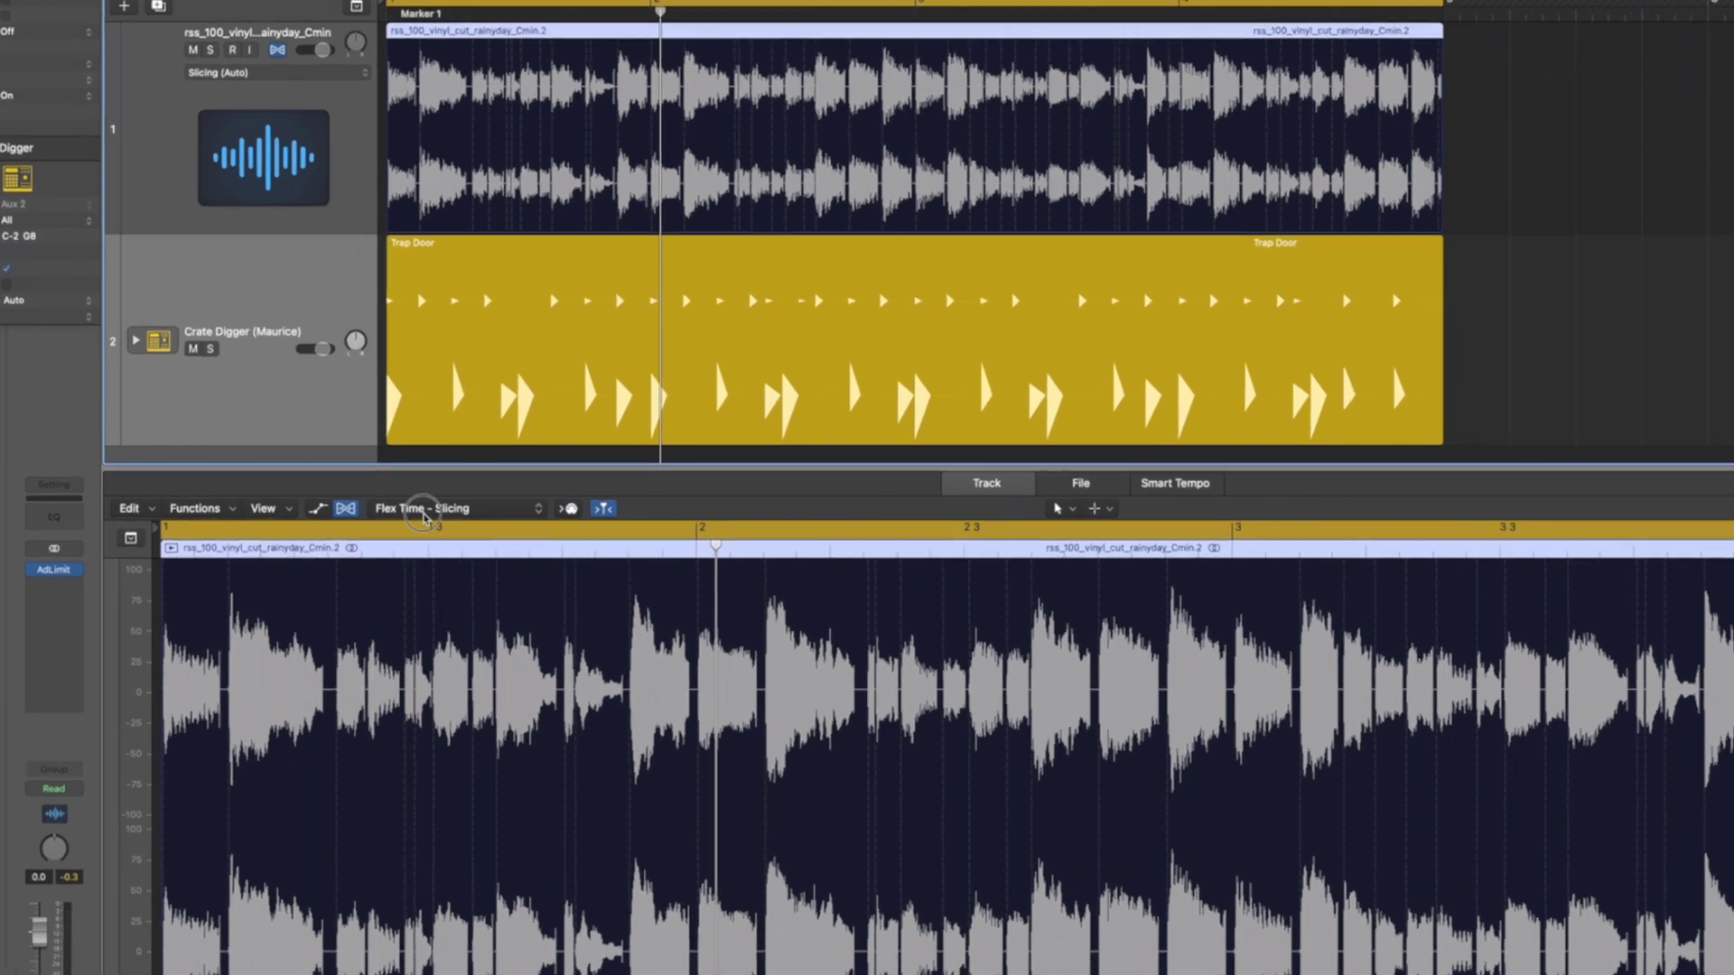
- Switch the sample's flex mode to Flex Time - Polyphonic and stop playback
click(425, 510)
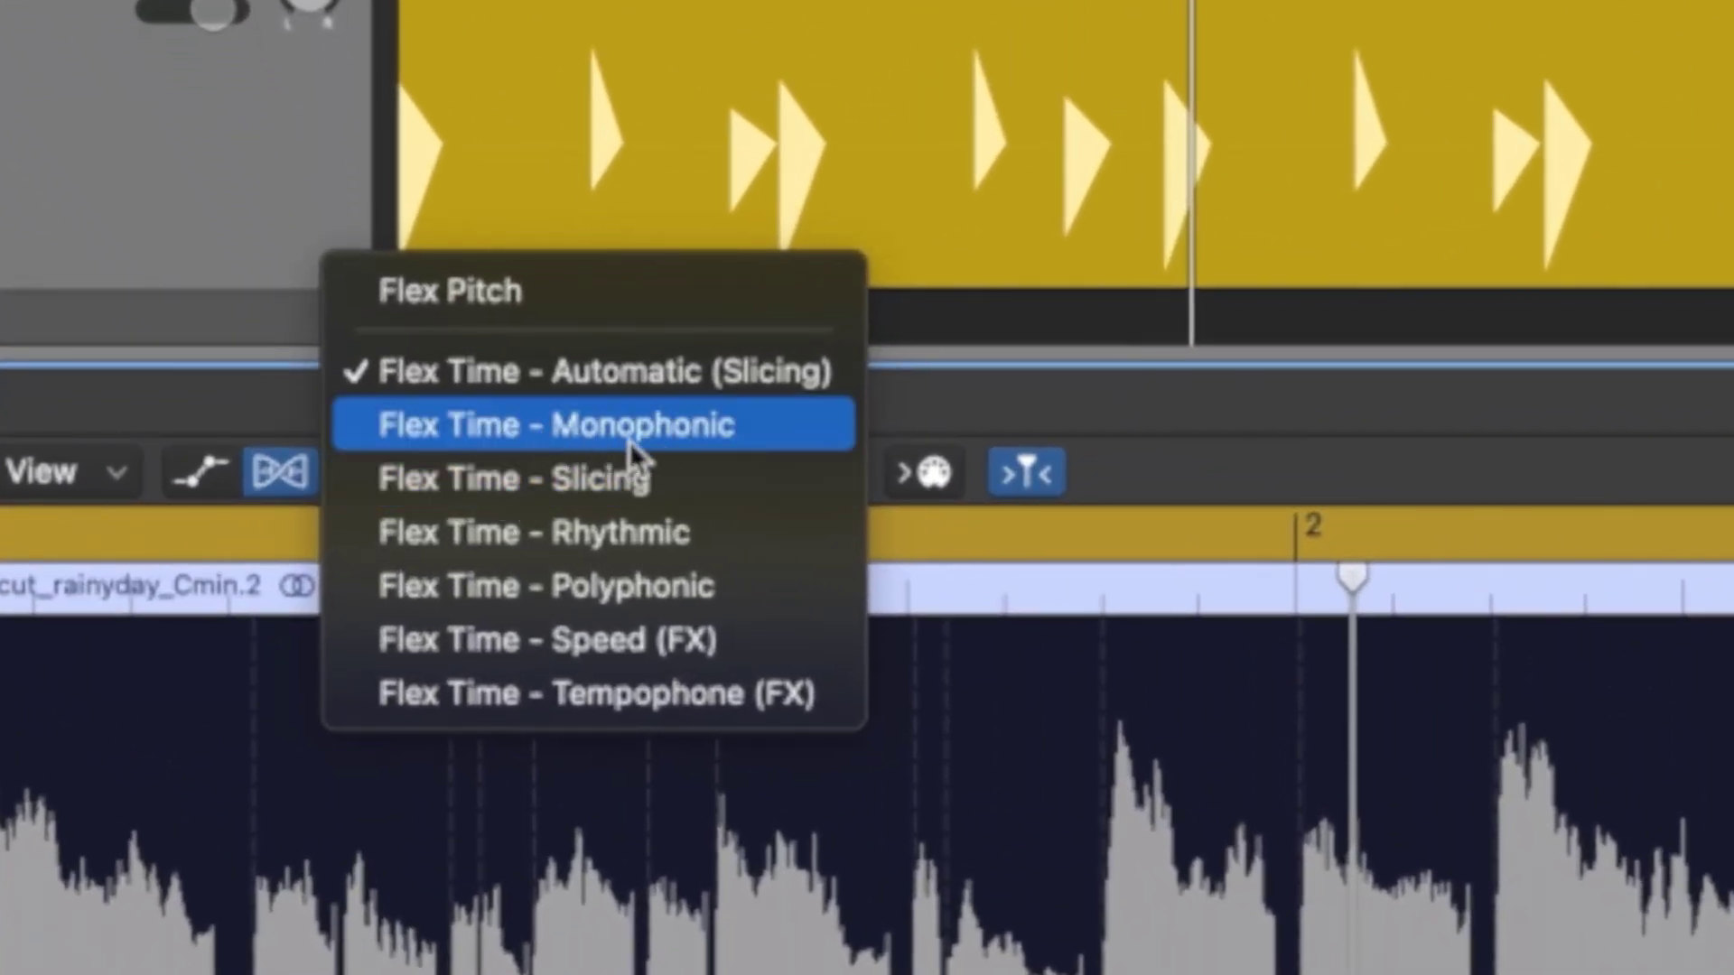
click(623, 587)
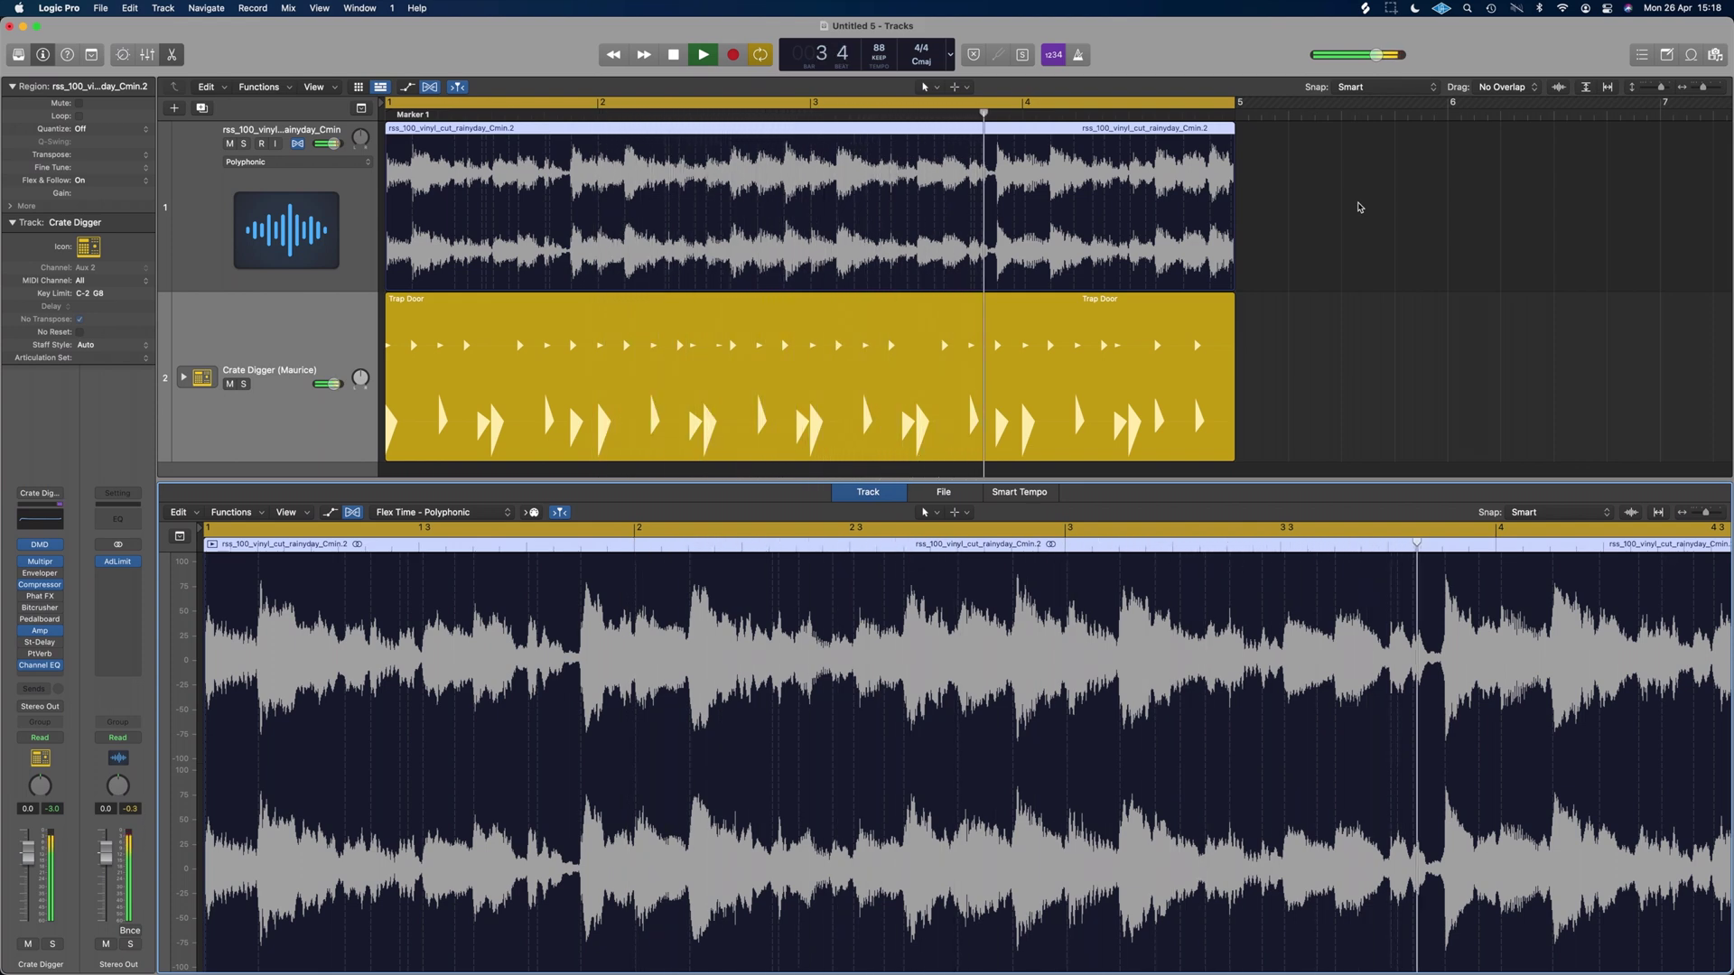
key(space)
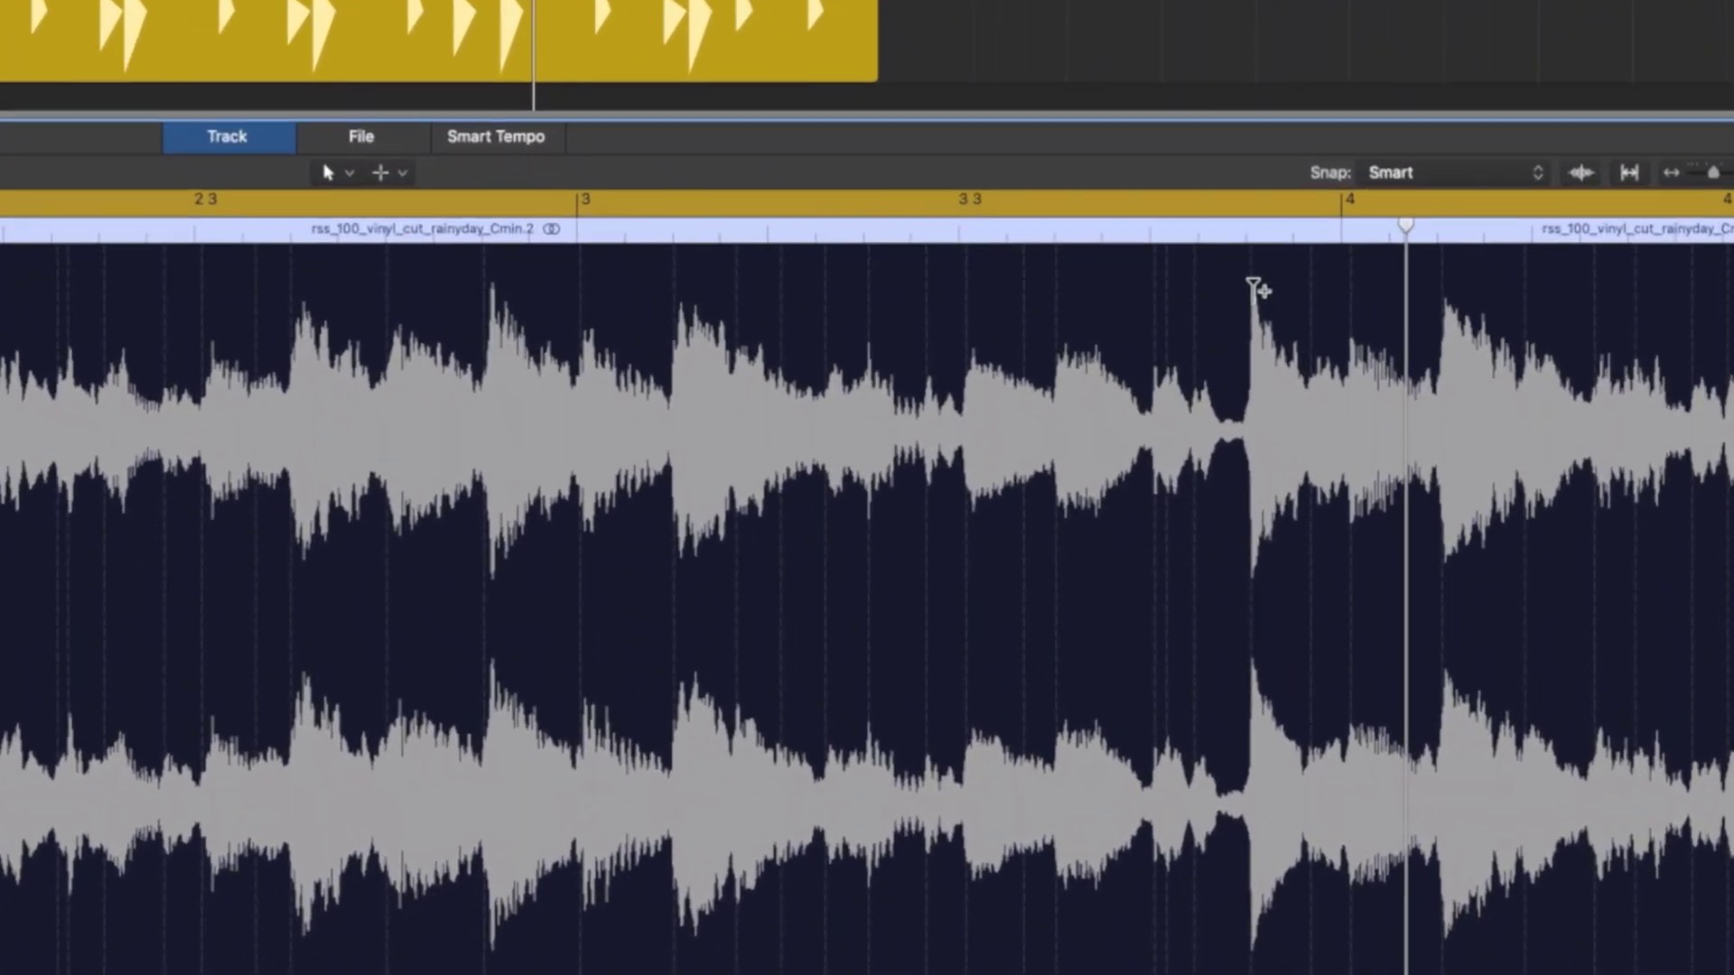
- Add flex markers near beats 1.3, 2.3 and bar 4, nudge one earlier, then show the Drummer editor
click(1448, 582)
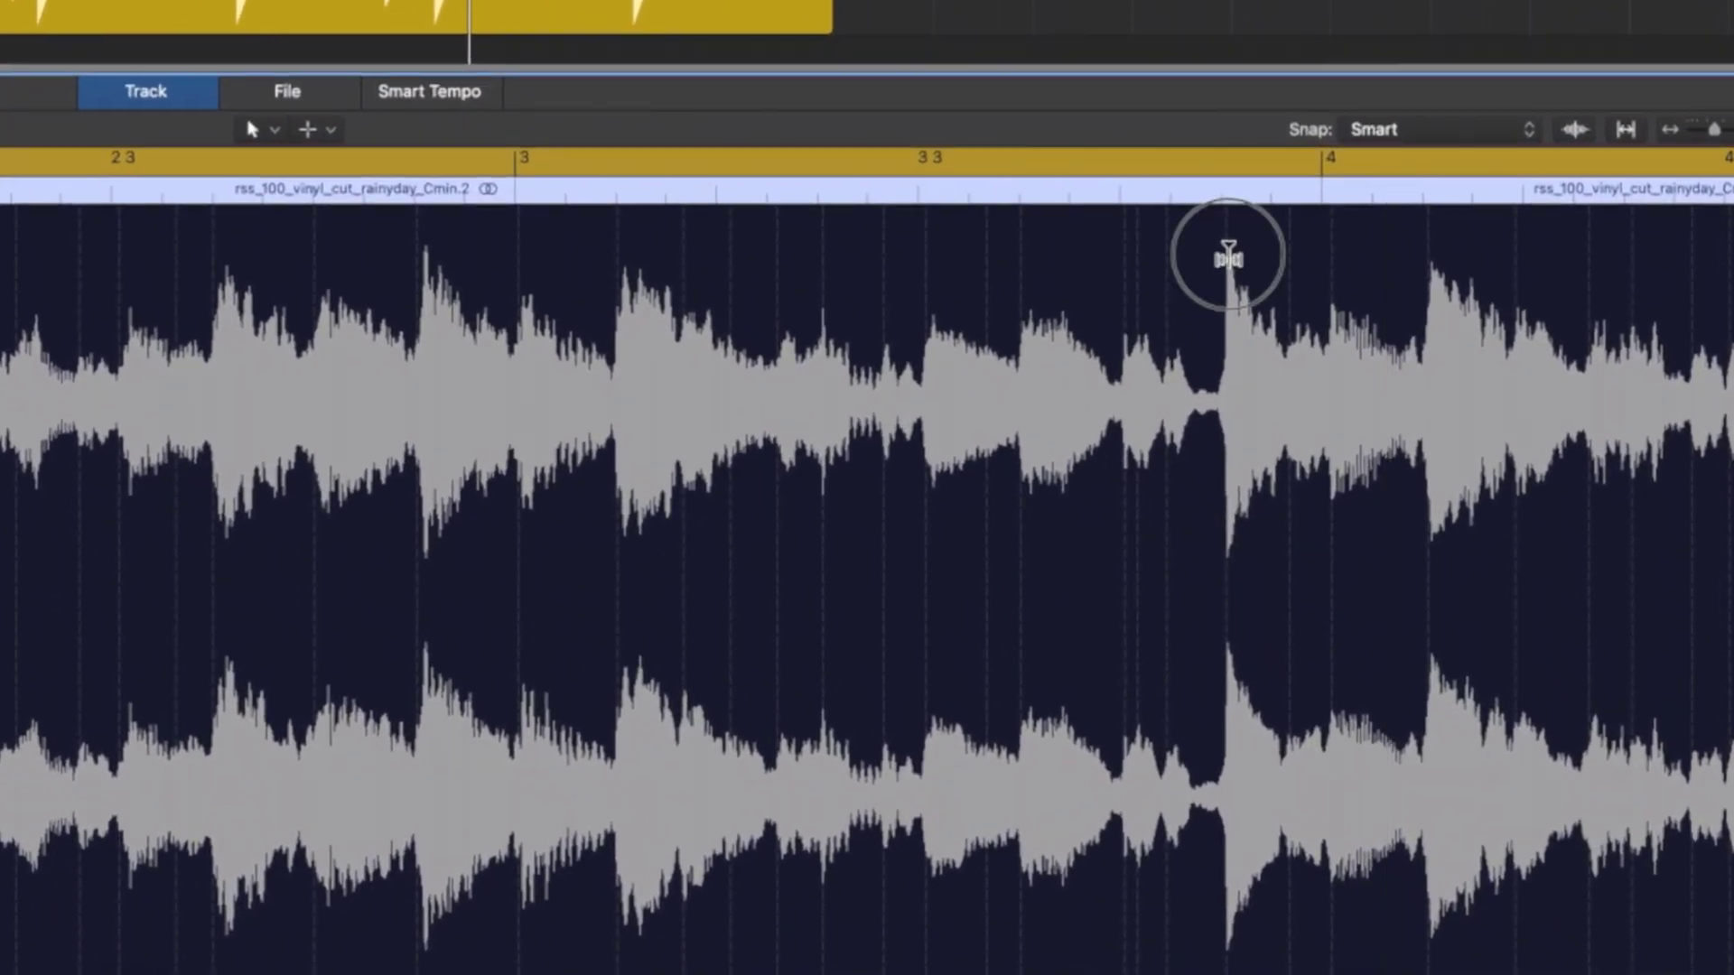
drag(1228, 260, 1220, 260)
click(1424, 240)
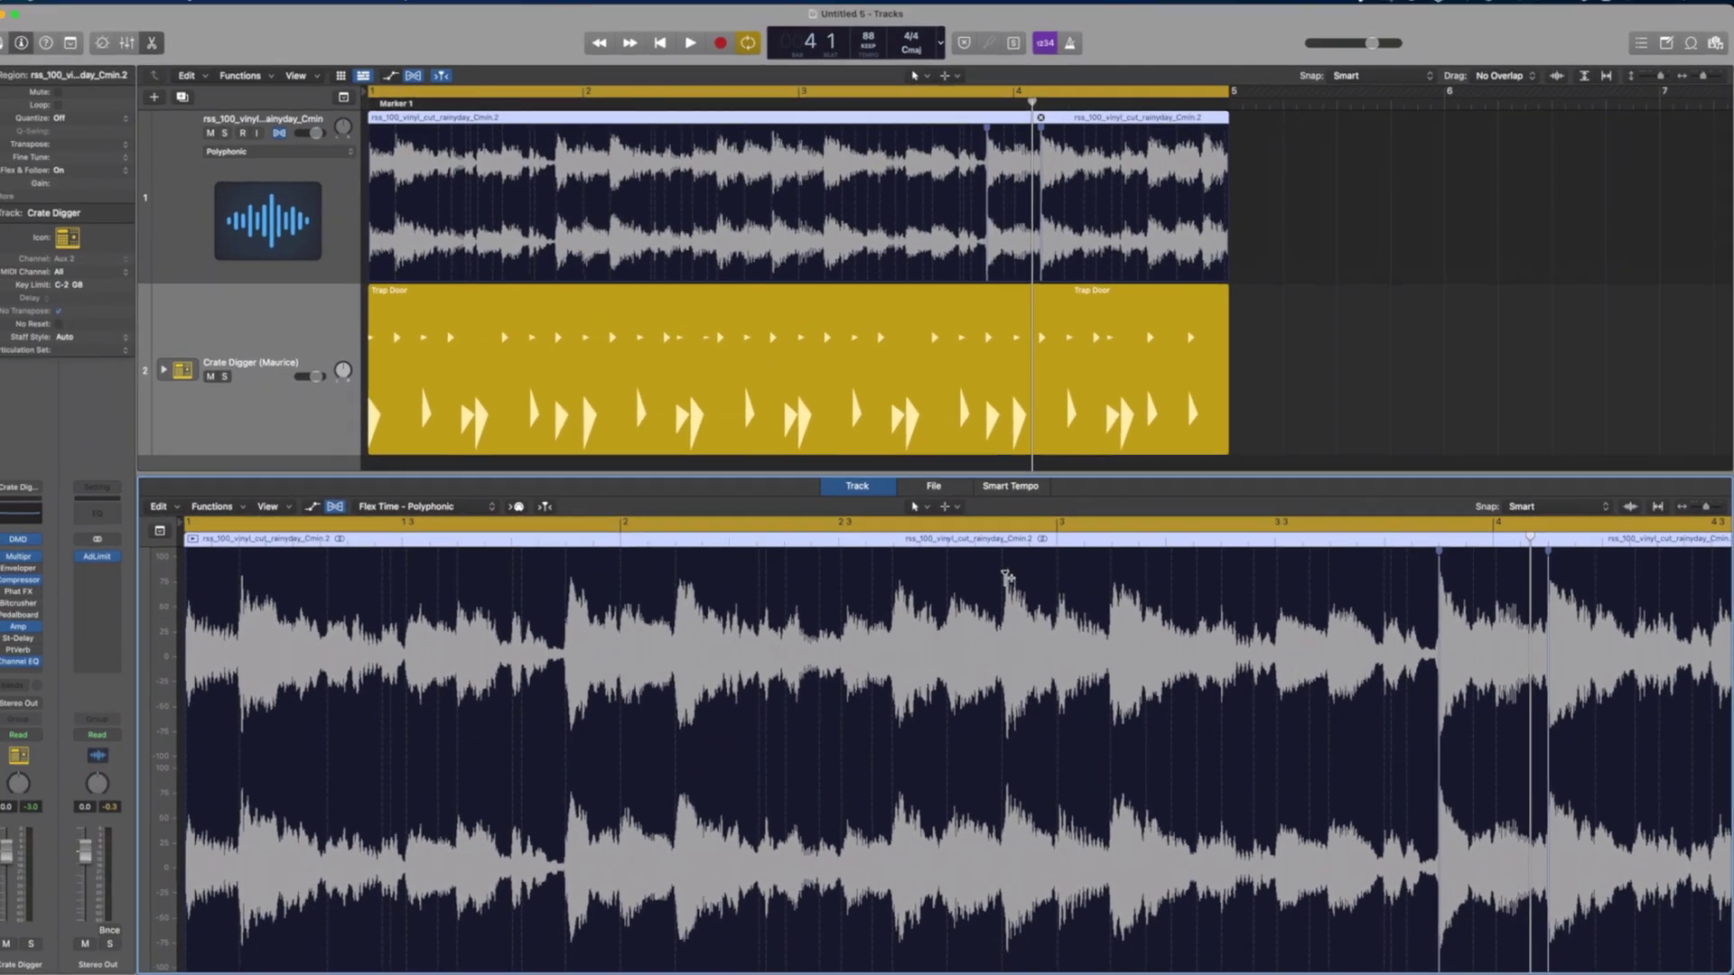
click(626, 374)
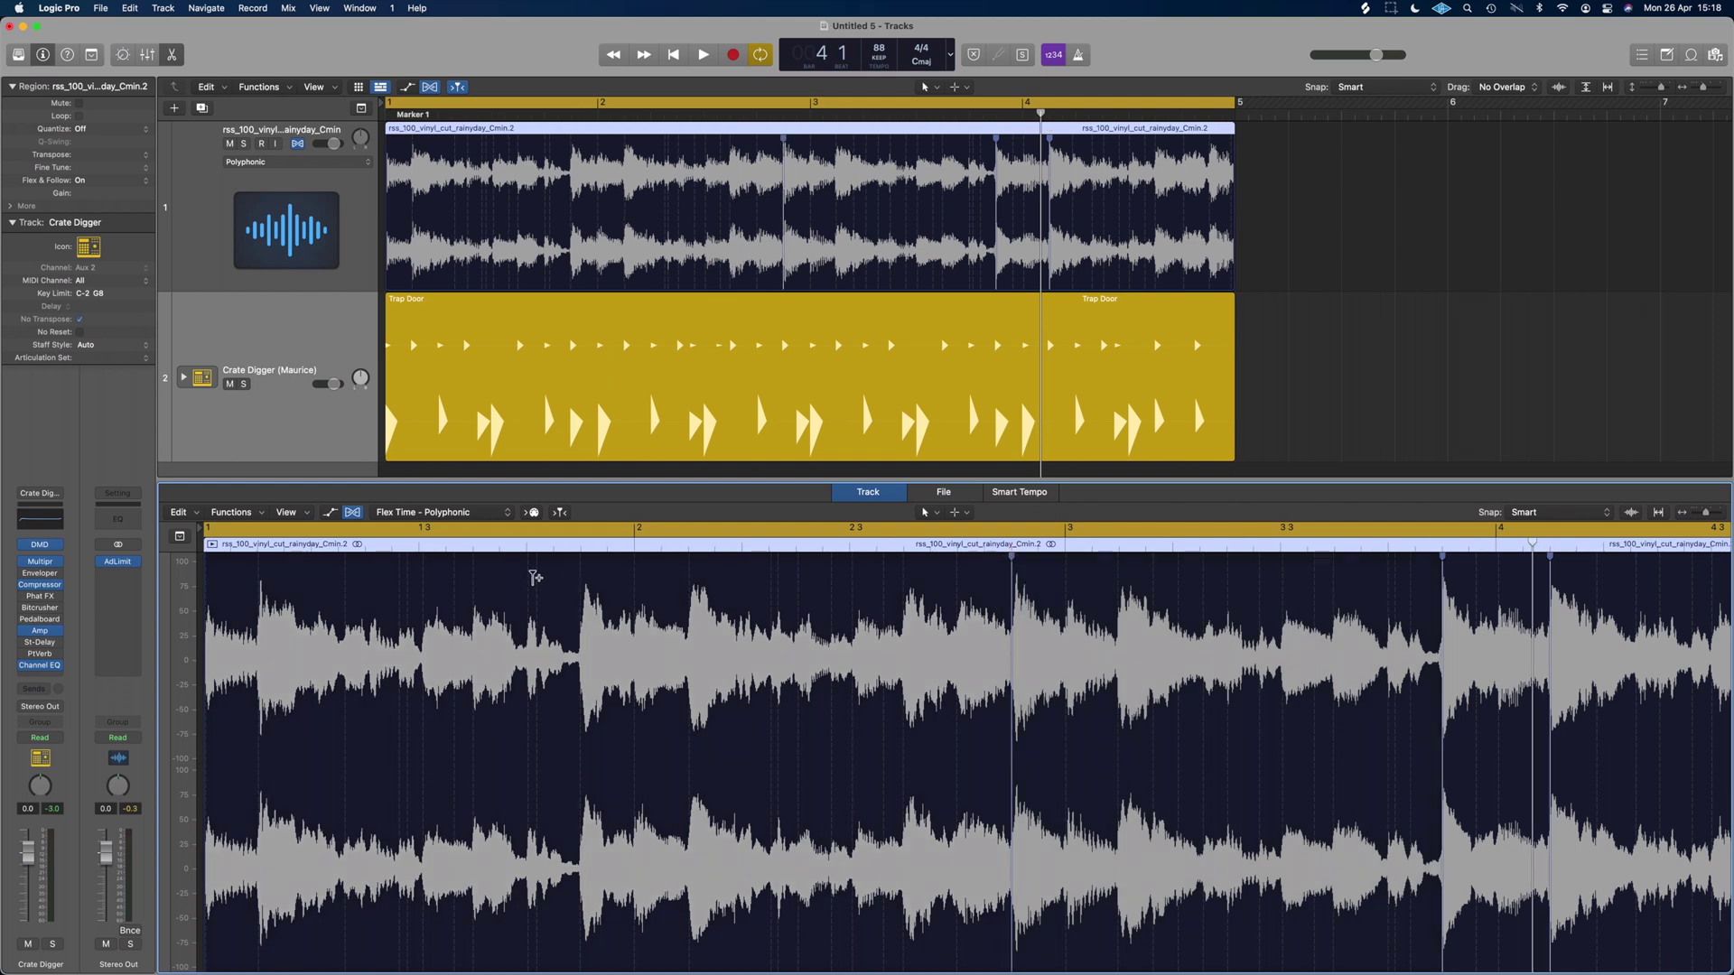
click(531, 576)
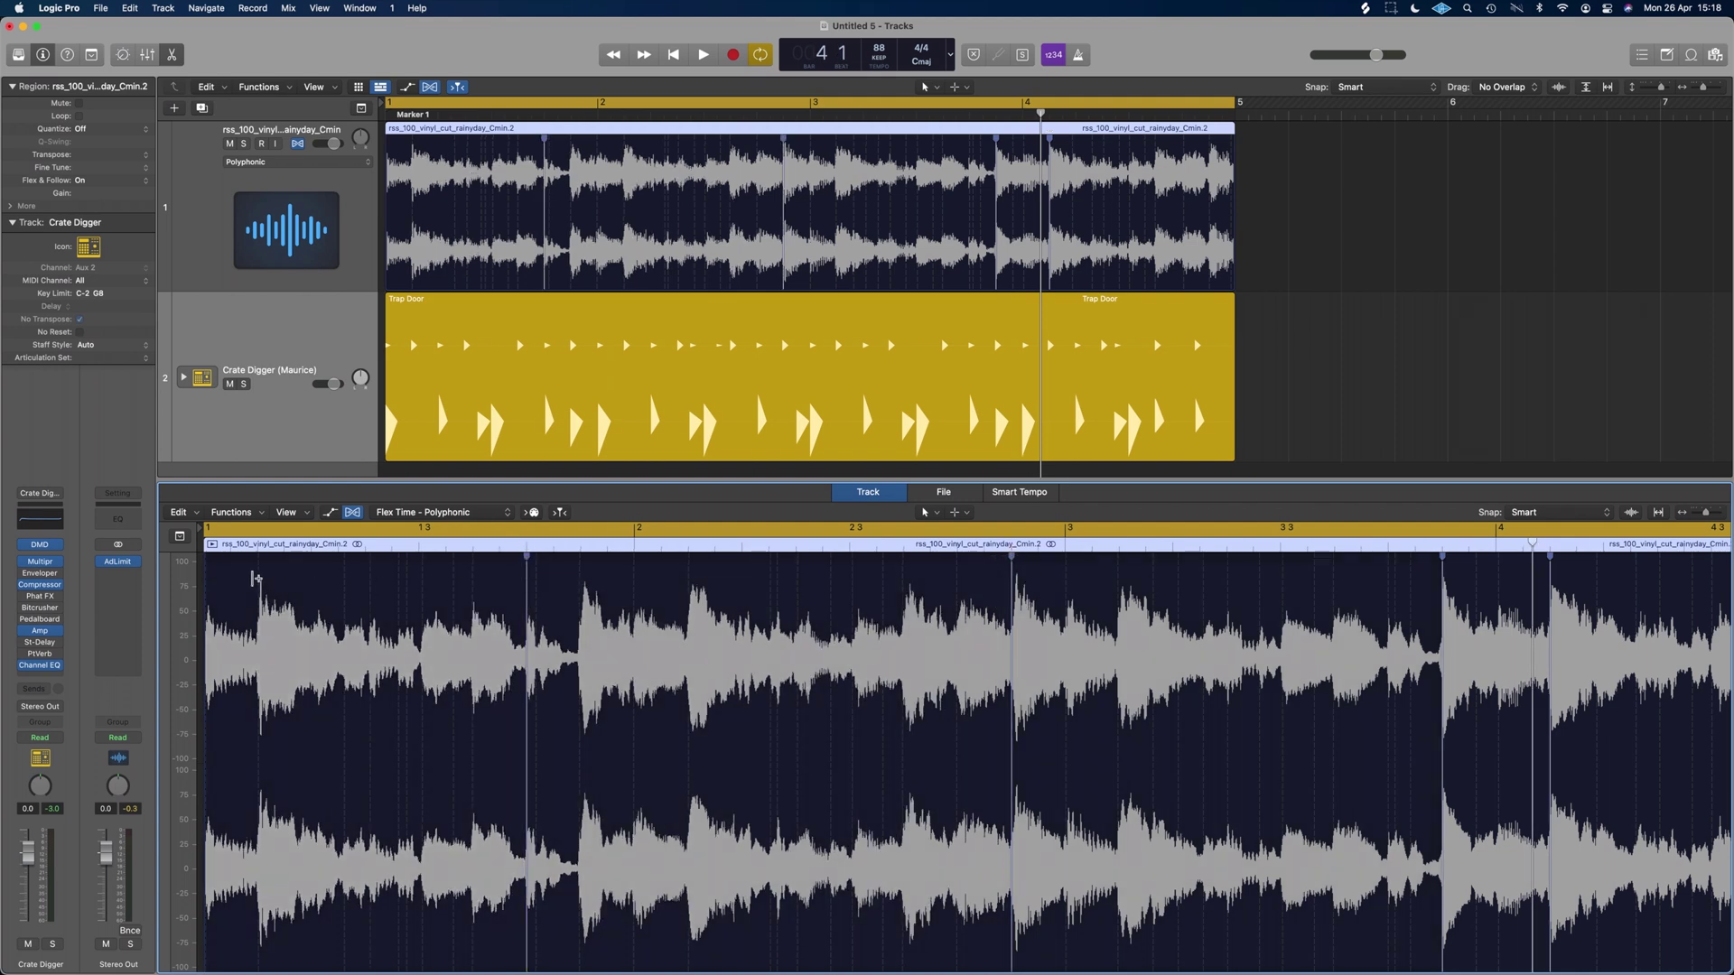
click(1283, 313)
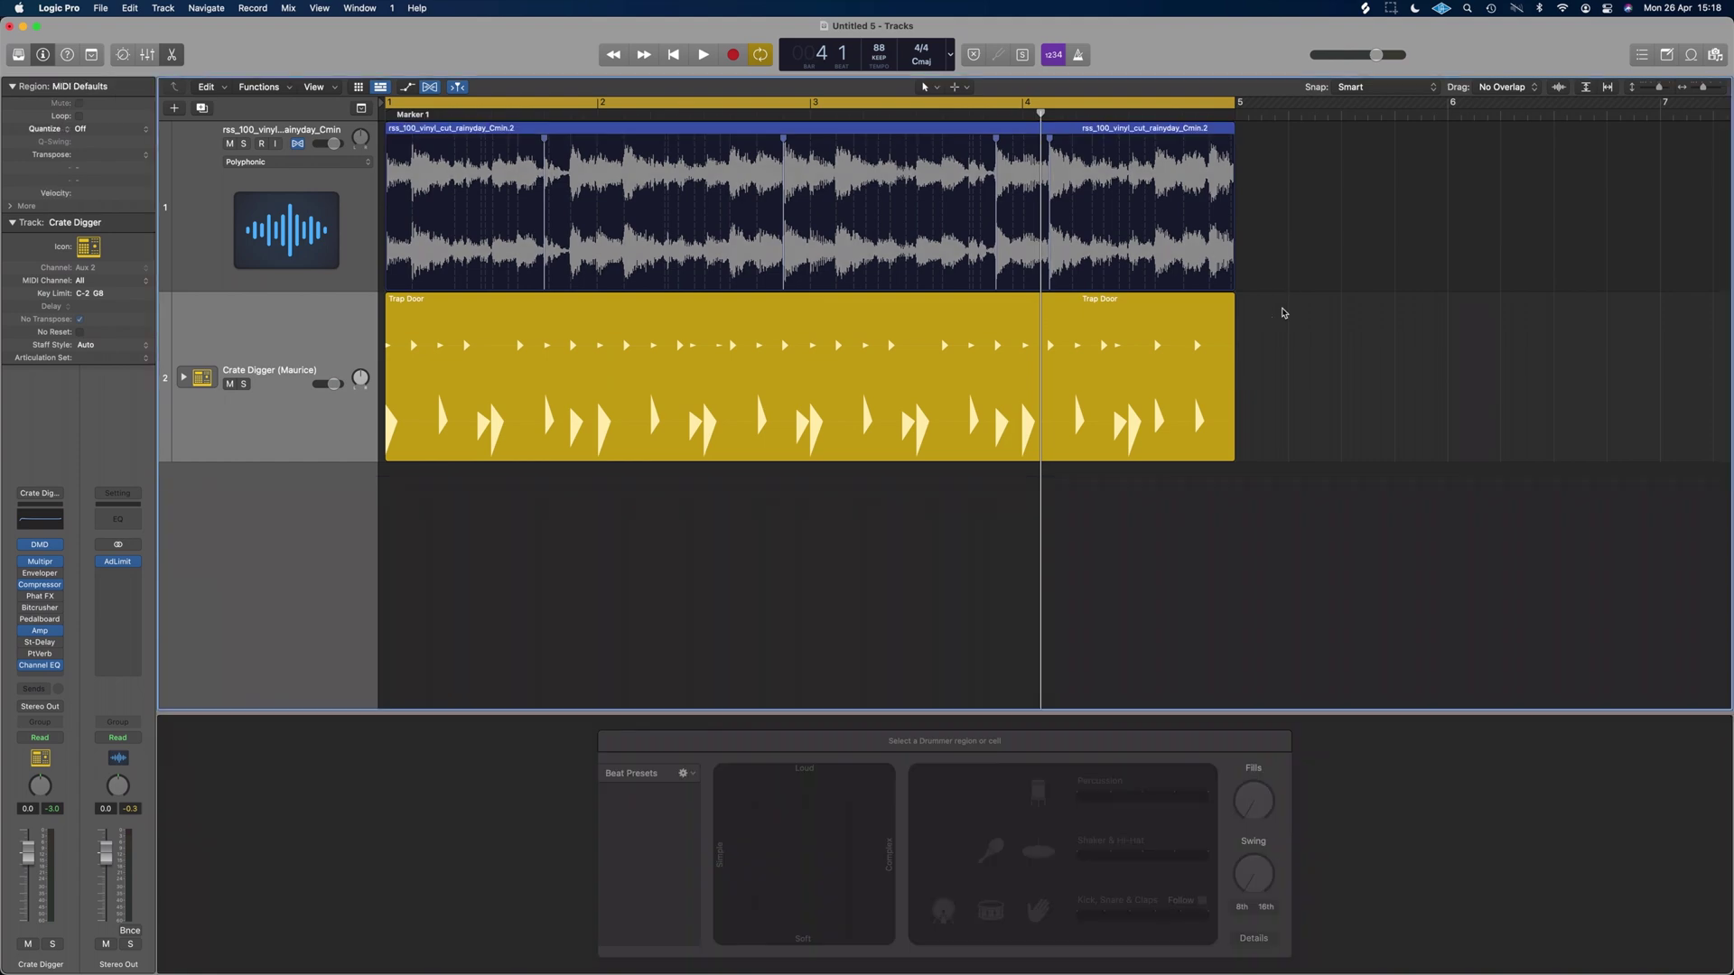